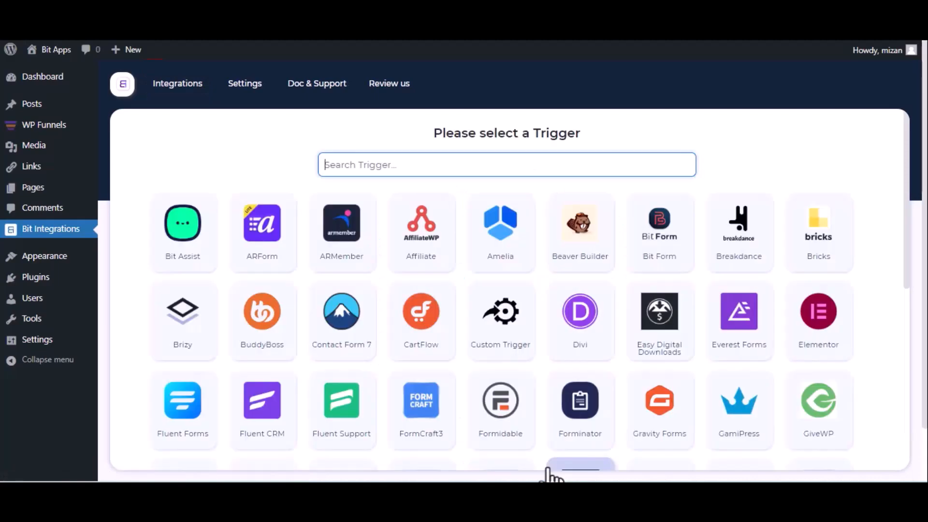
# Pick WPFunnels as the trigger, copy its webhook URL and start fetching incoming data
pyautogui.write('wp')
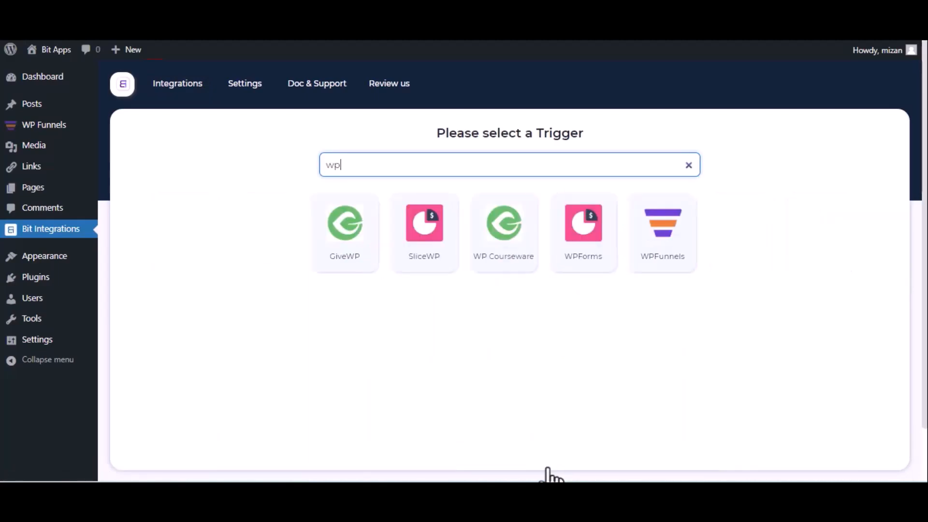
pyautogui.click(651, 259)
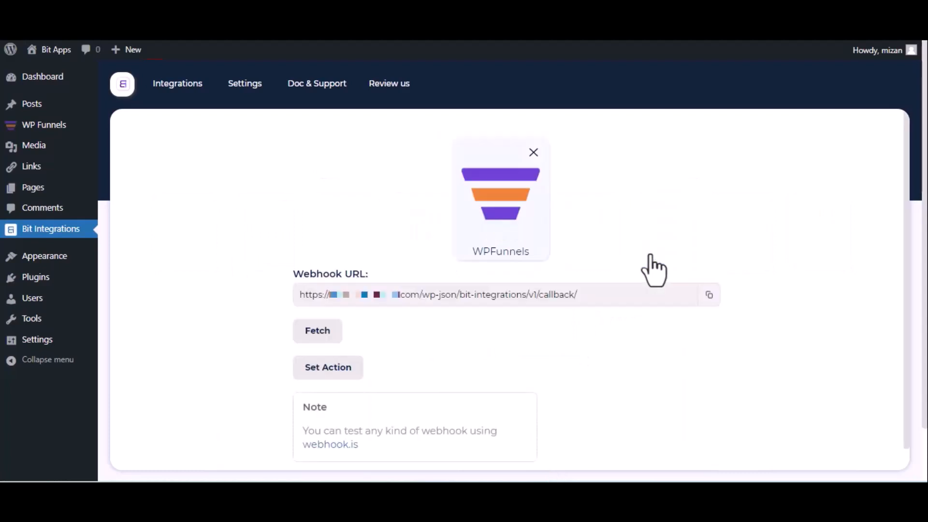
pyautogui.click(708, 296)
pyautogui.click(306, 337)
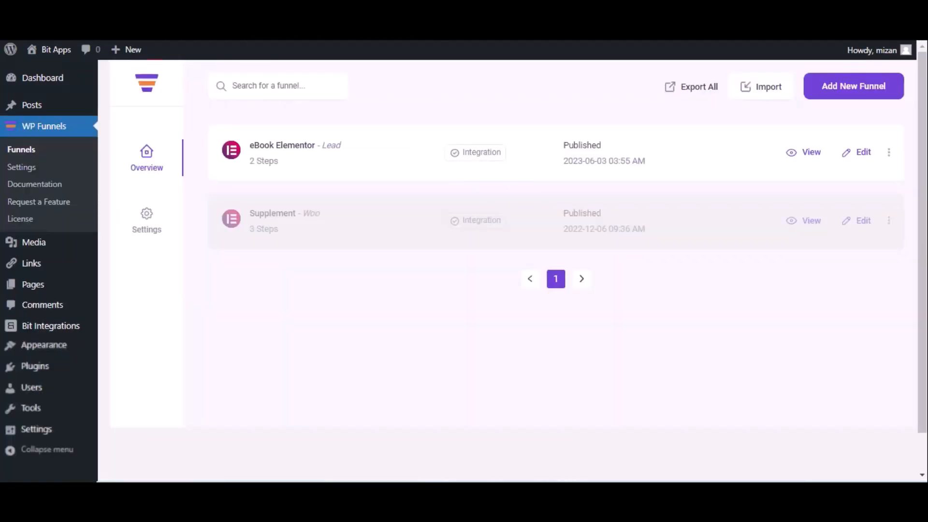
# Add a new webhook from the eBook Elementor funnel's webhook options
pyautogui.click(864, 152)
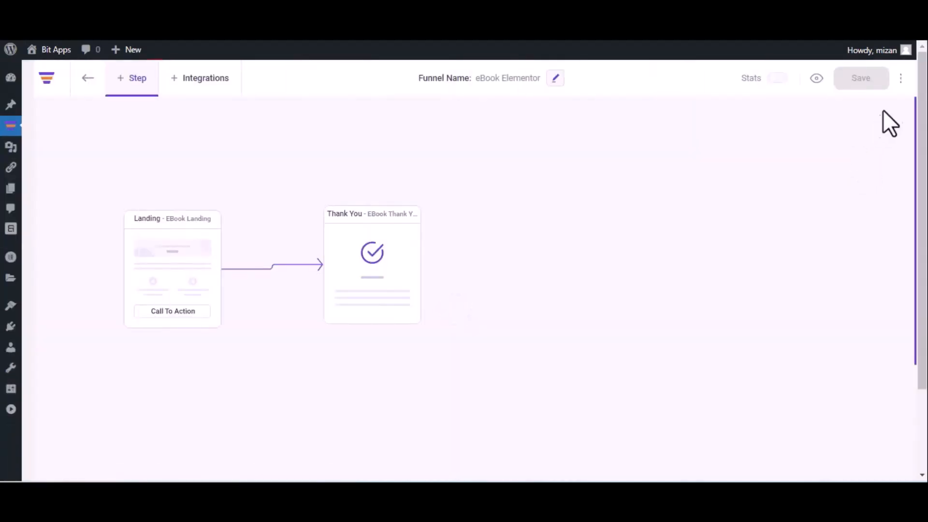
pyautogui.click(901, 78)
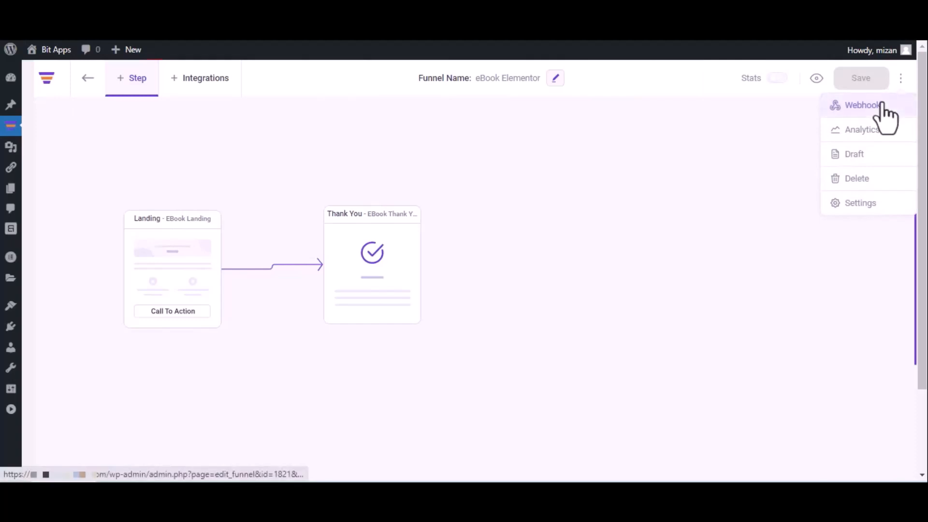
pyautogui.click(883, 105)
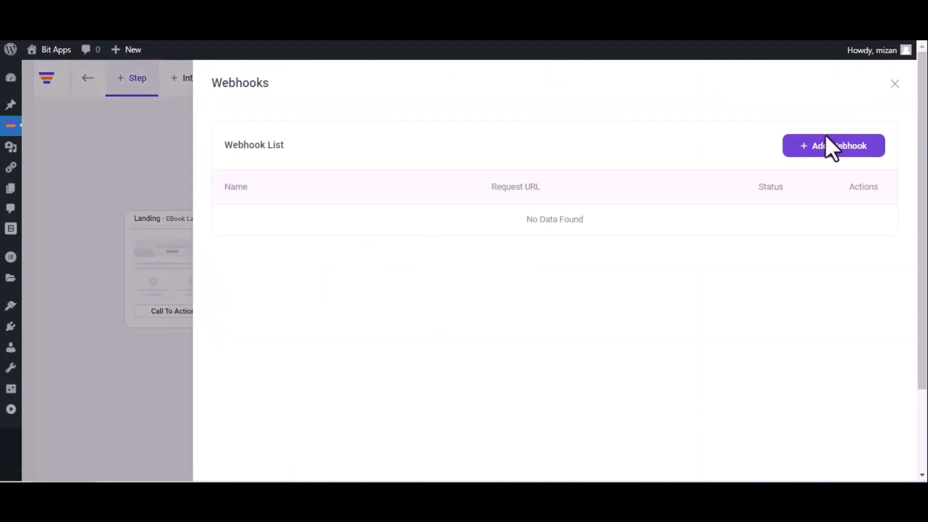
pyautogui.click(827, 149)
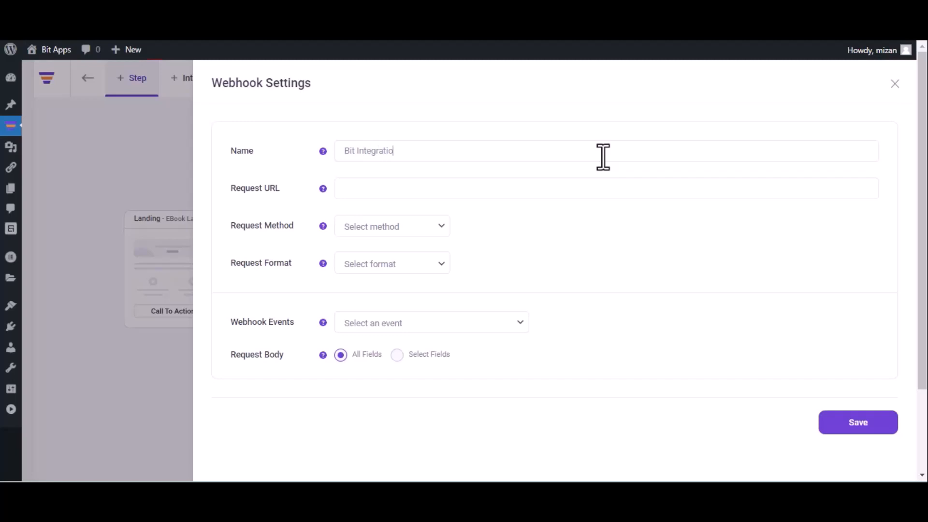
# Save the webhook with the pasted callback URL, POST, JSON and After Optin Form Submitted (eBook Landing)
pyautogui.click(603, 157)
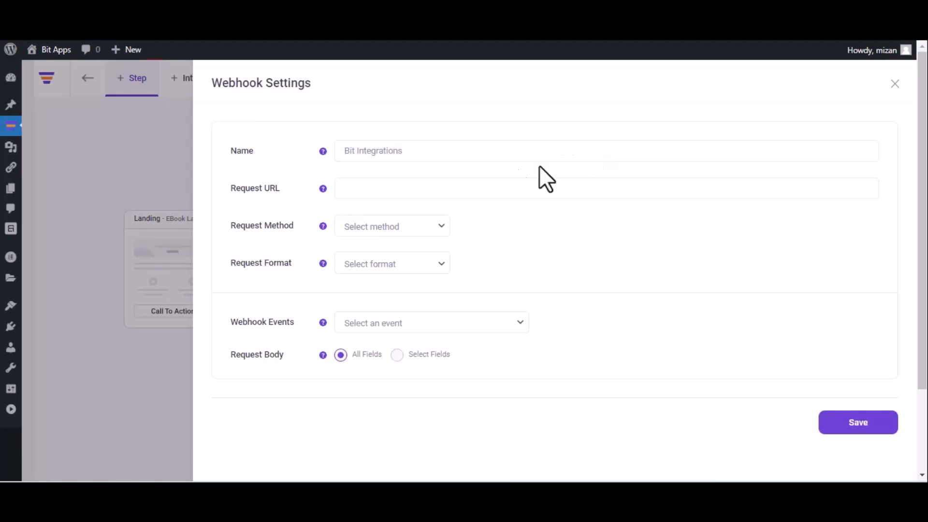
pyautogui.click(462, 189)
pyautogui.hotkey('ctrl', 'v')
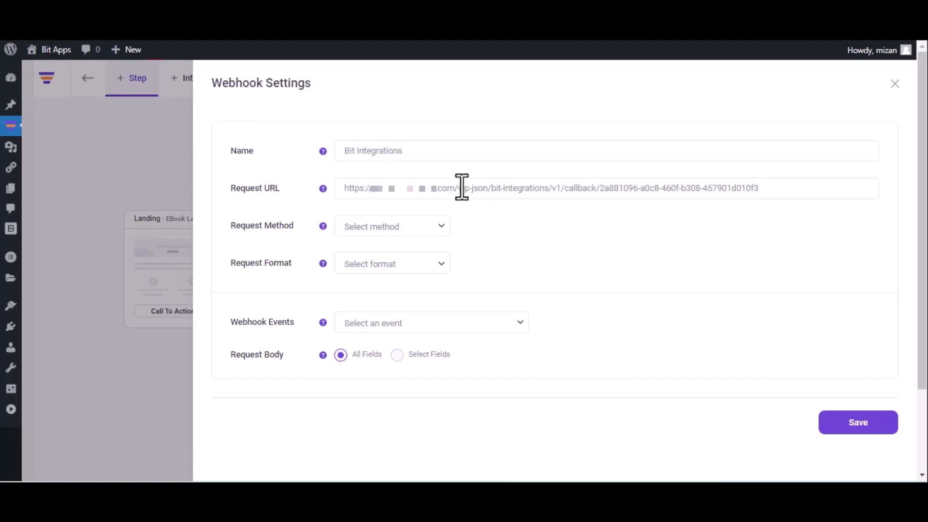
pyautogui.click(398, 234)
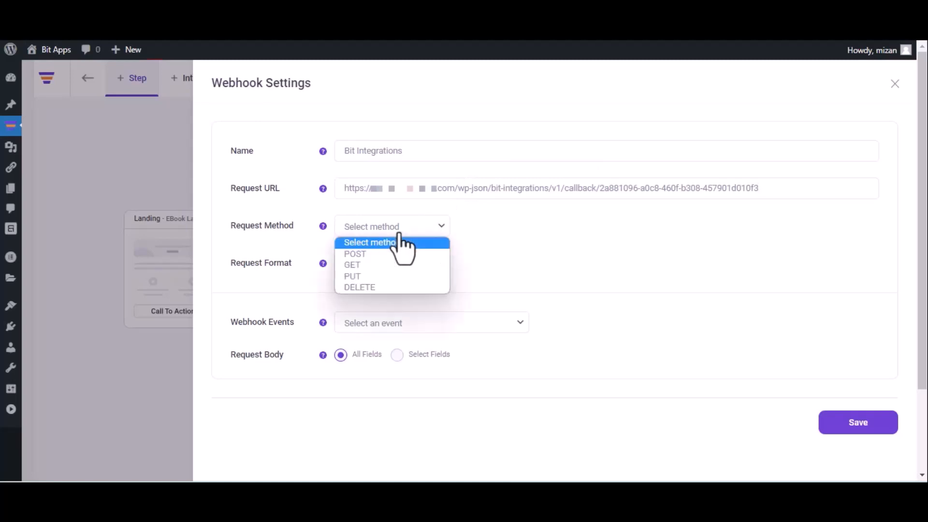
pyautogui.click(390, 255)
pyautogui.click(392, 263)
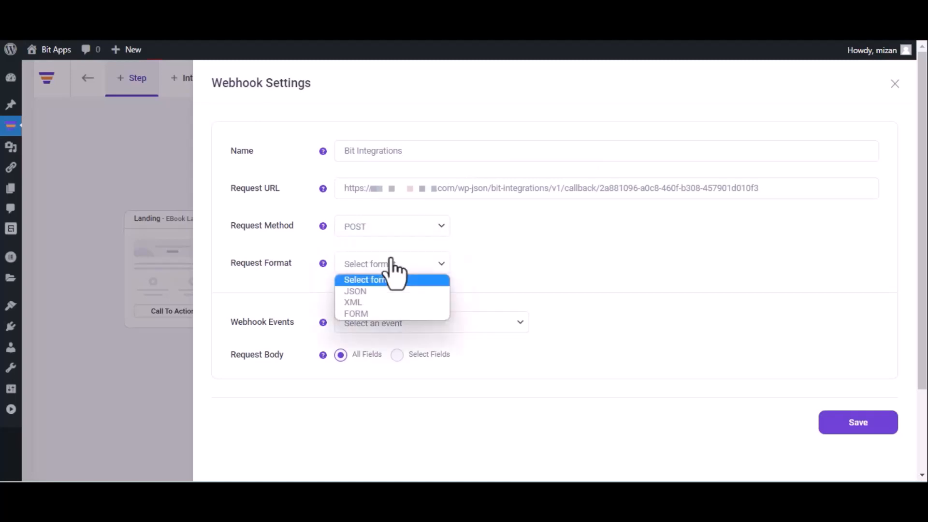
pyautogui.click(384, 291)
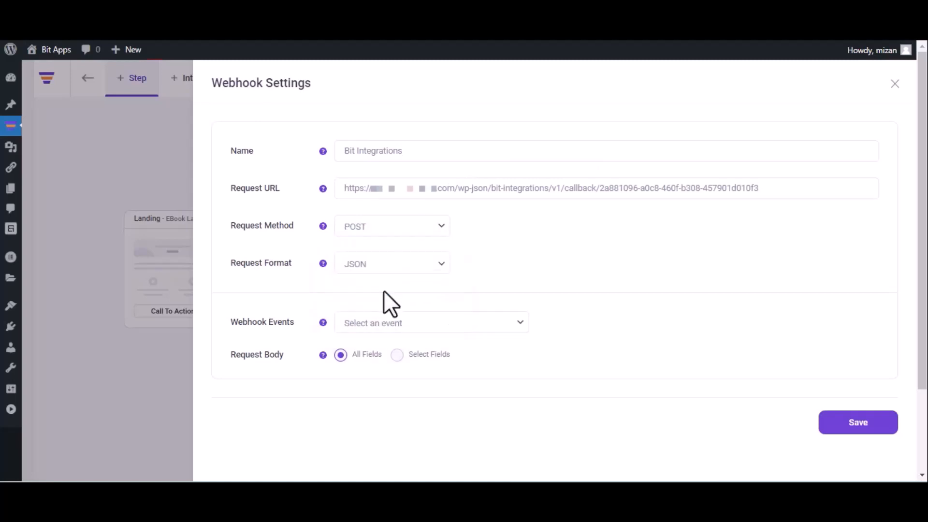
pyautogui.click(406, 323)
pyautogui.click(405, 353)
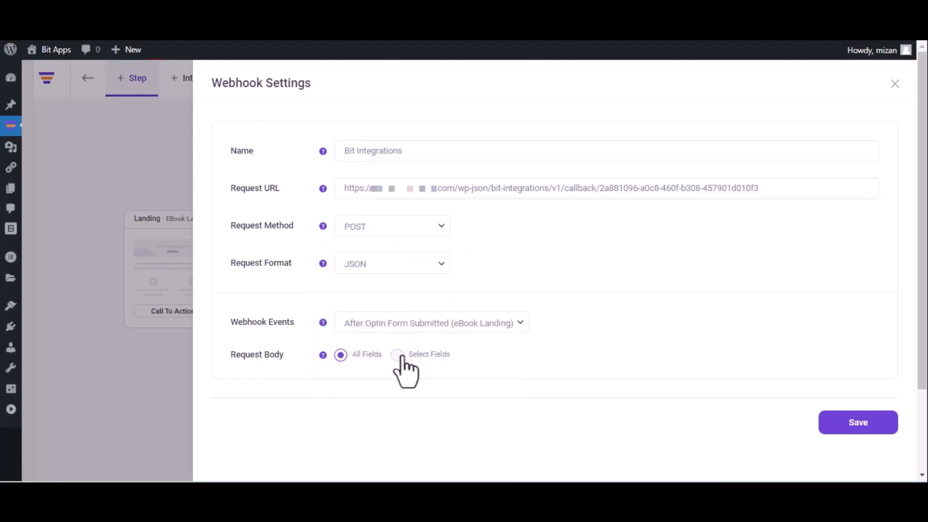
pyautogui.click(857, 426)
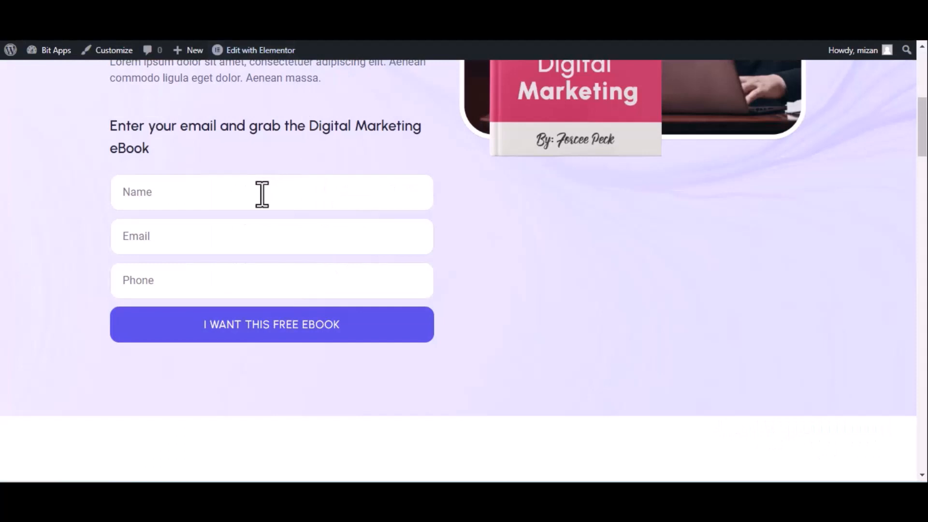
# Submit the eBook opt-in form with name 'Bit Integrations', a test e-mail and a phone number
pyautogui.click(262, 195)
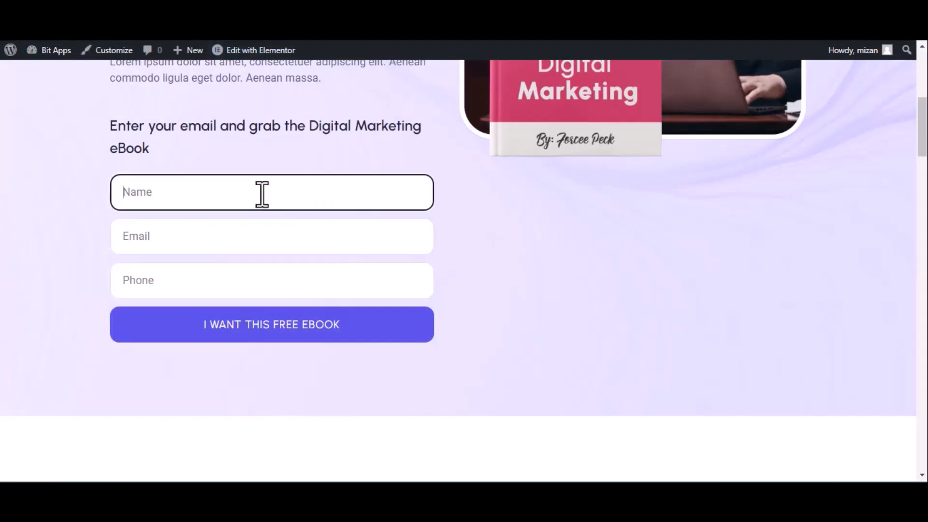
pyautogui.write('Bit Integrations')
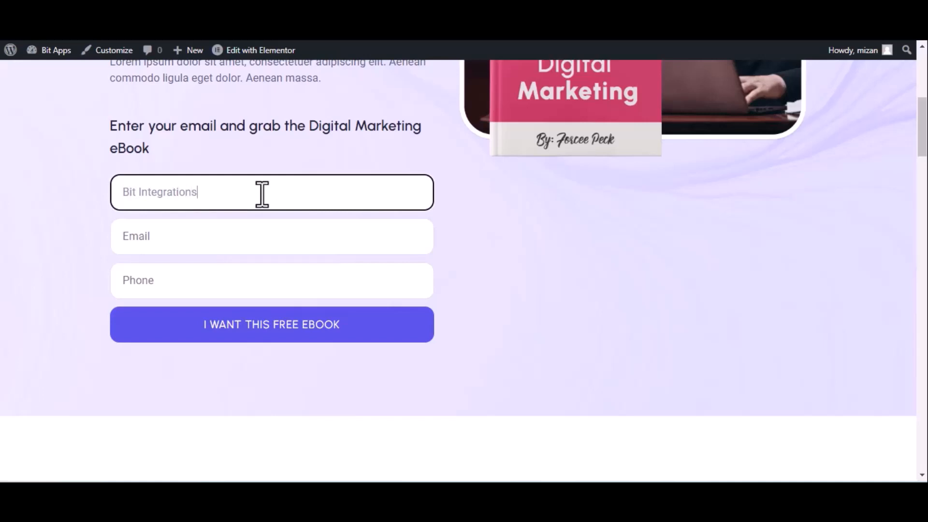
pyautogui.click(206, 247)
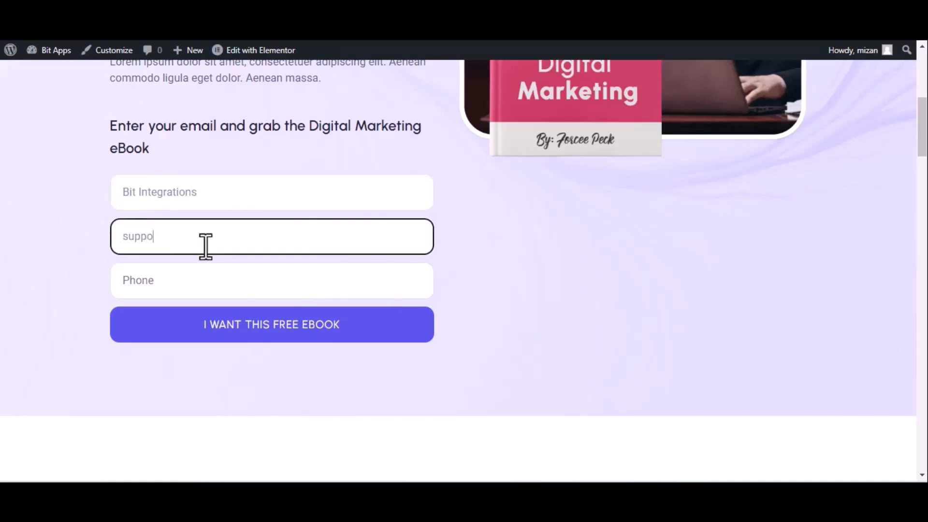
pyautogui.click(207, 280)
pyautogui.write('44455')
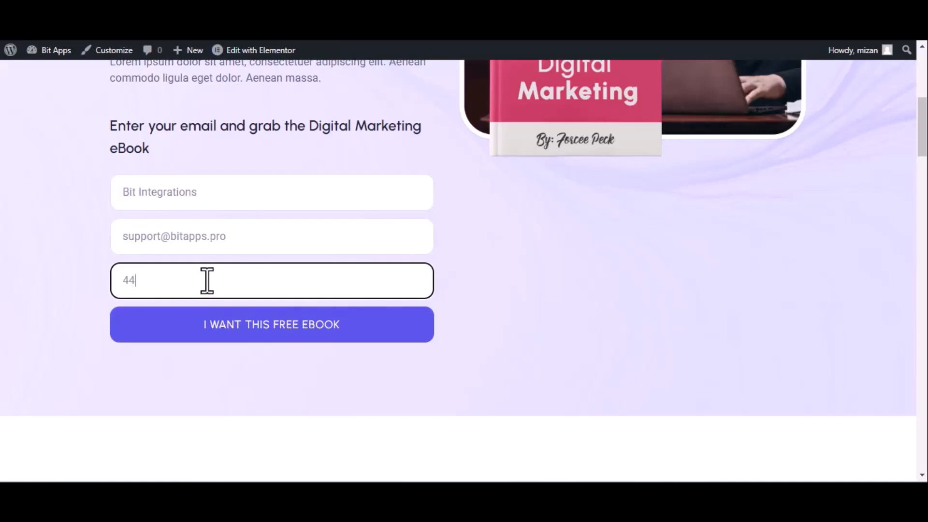
pyautogui.write('5666')
pyautogui.click(238, 326)
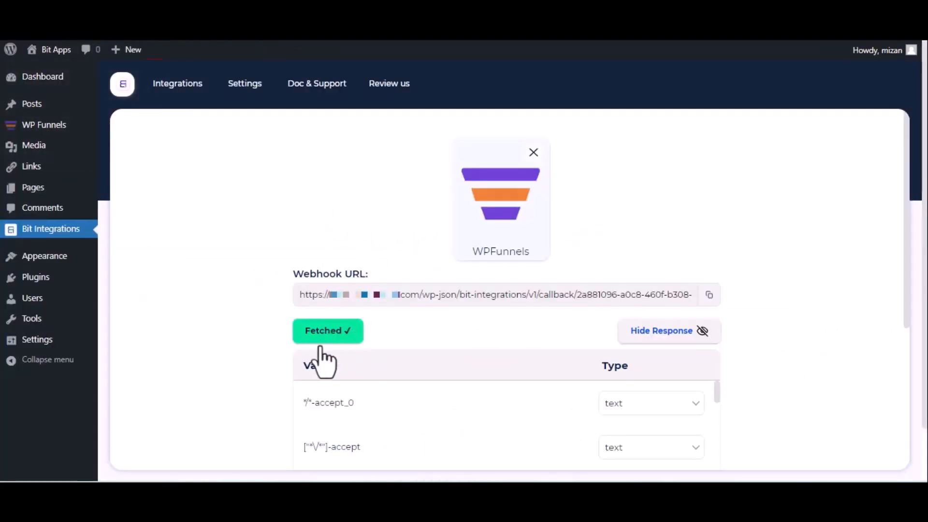
# Search actions for 'sl' and choose Slack as the integration action
pyautogui.scroll(-5, 327, 355)
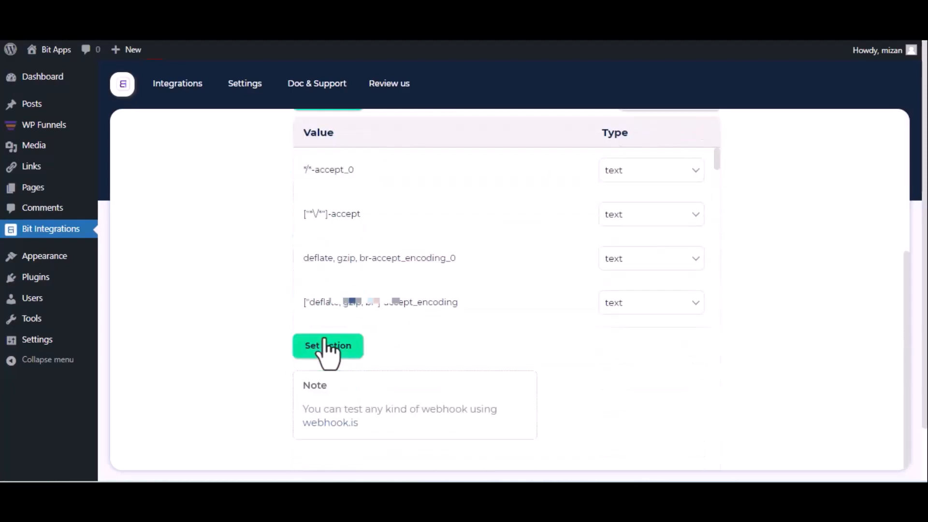
pyautogui.click(328, 347)
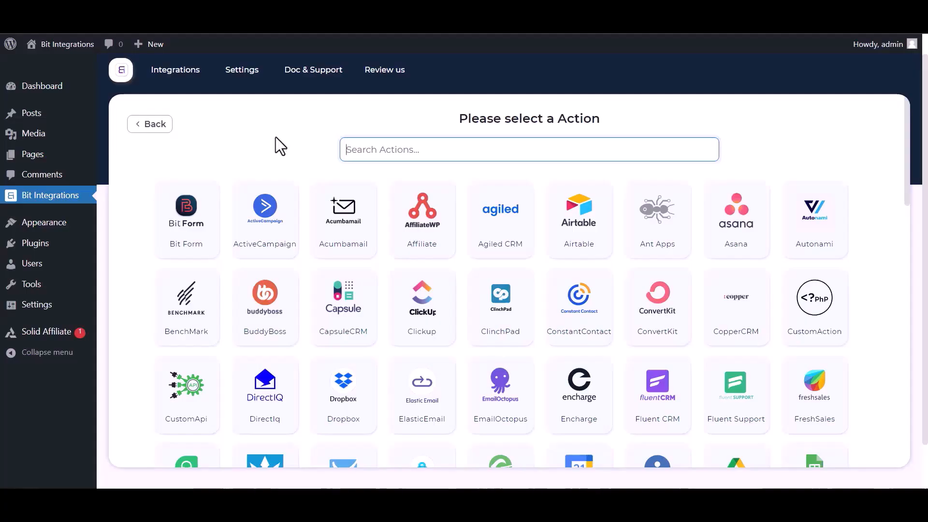
pyautogui.click(373, 157)
pyautogui.write('sl')
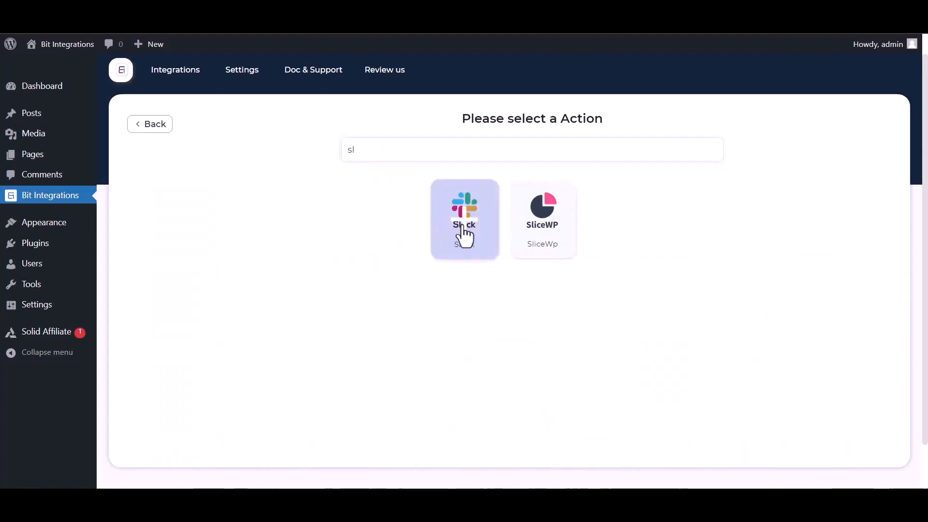
pyautogui.click(464, 236)
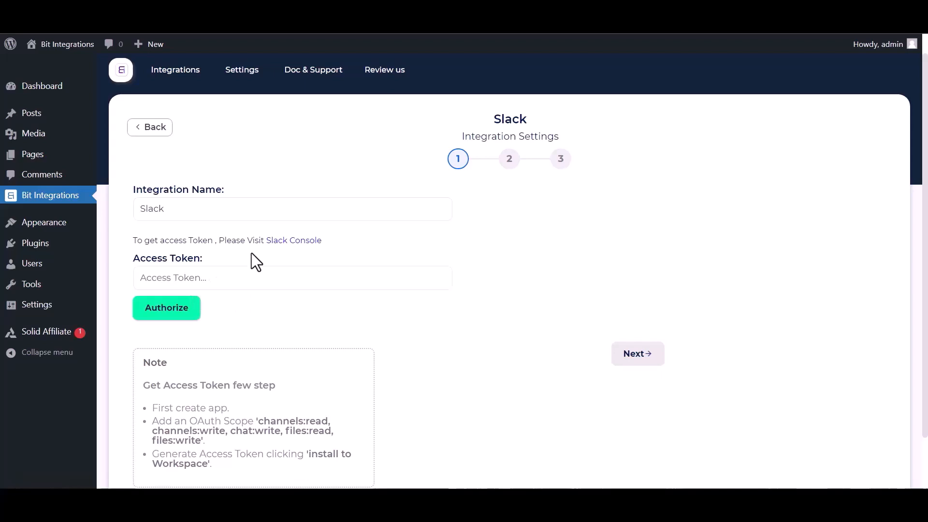
# From the Slack console, create a from-scratch app named Bit Integrations in the Bit Apps workspace
pyautogui.click(274, 242)
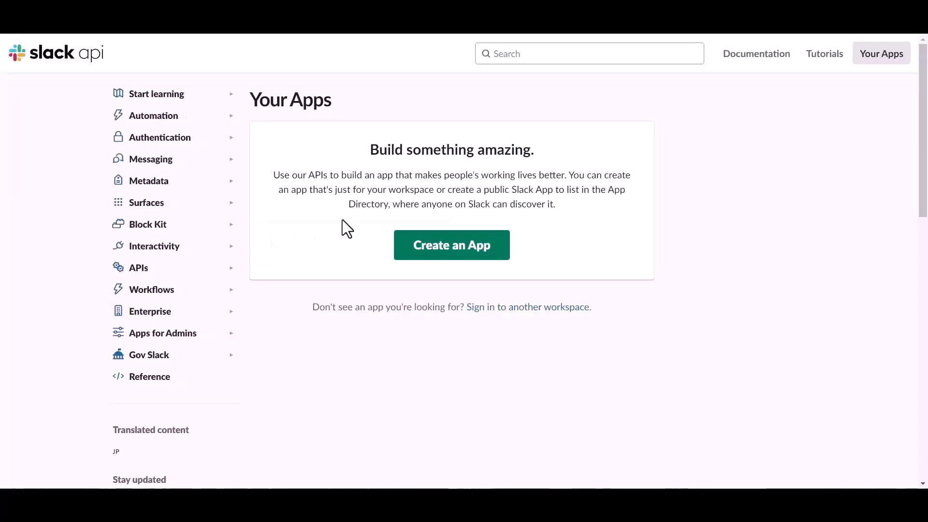
pyautogui.click(428, 252)
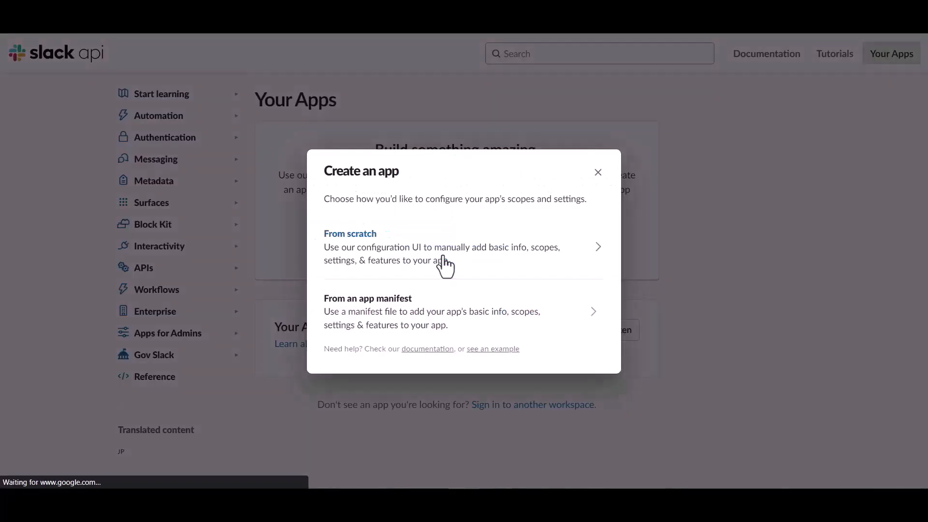
pyautogui.click(381, 246)
pyautogui.click(388, 180)
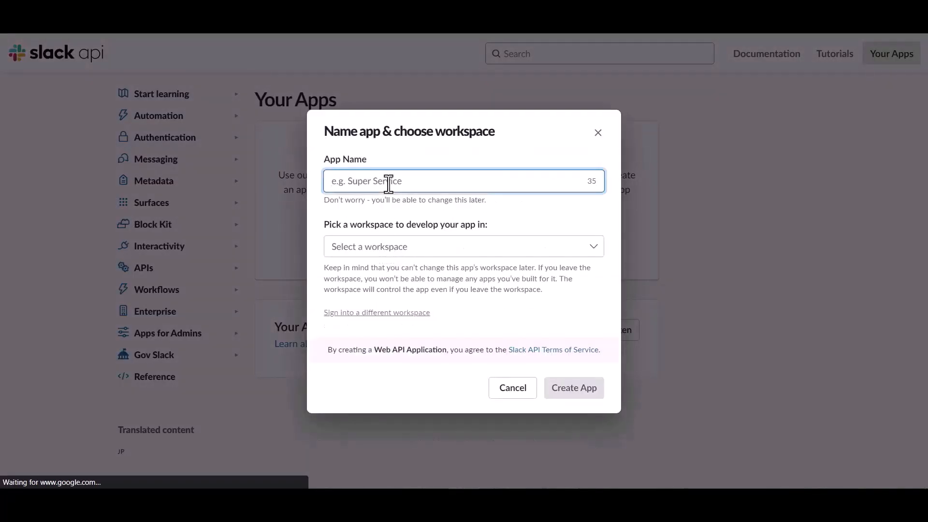
pyautogui.write('Bit Integrations')
pyautogui.click(419, 254)
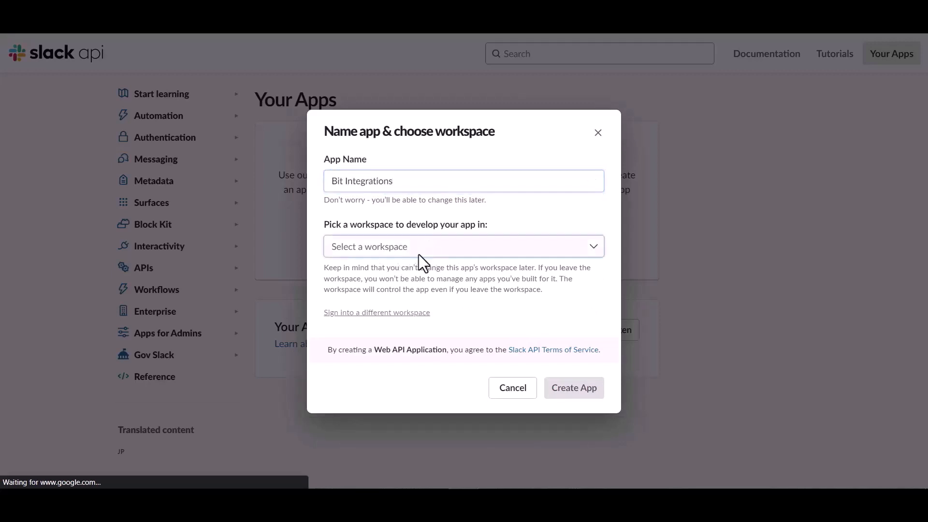
pyautogui.click(360, 268)
pyautogui.click(563, 388)
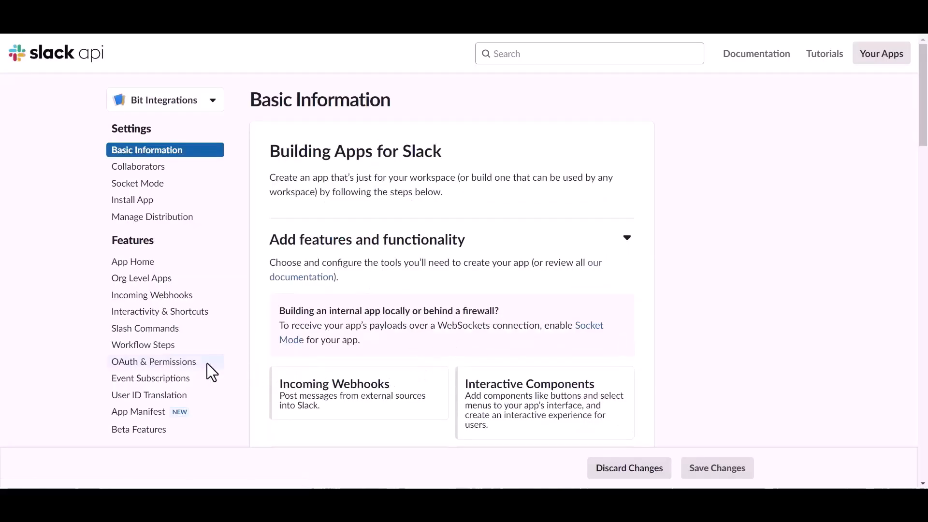
# In OAuth & Permissions, add the files:read user token scope
pyautogui.click(154, 368)
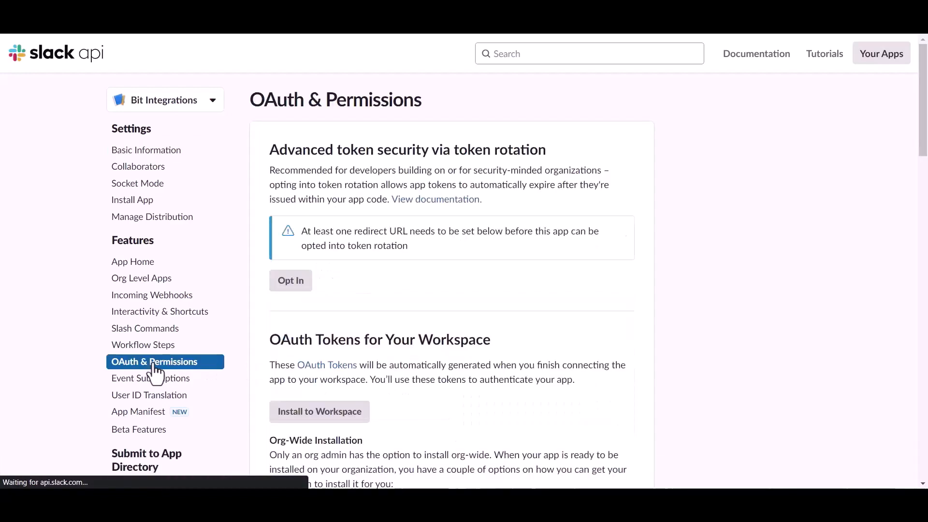
pyautogui.scroll(-6, 532, 343)
pyautogui.scroll(-10, 528, 332)
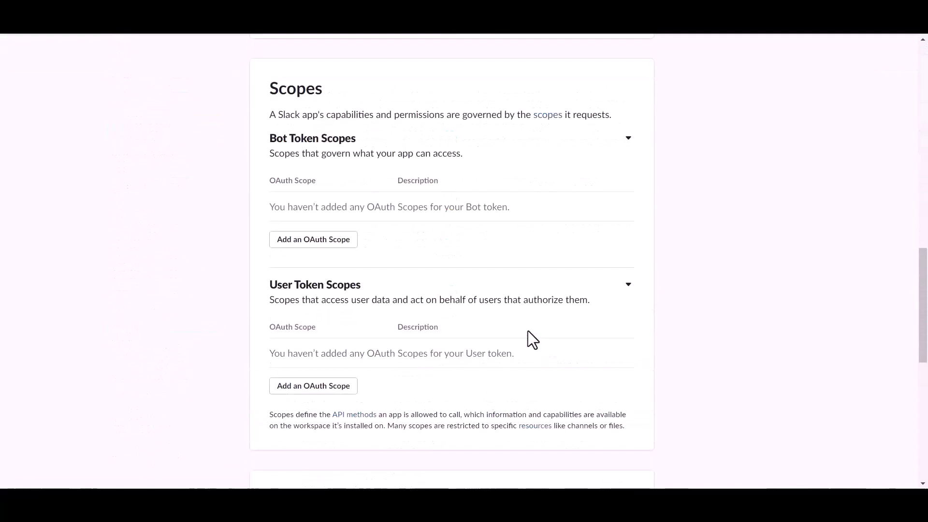
pyautogui.scroll(-3, 528, 331)
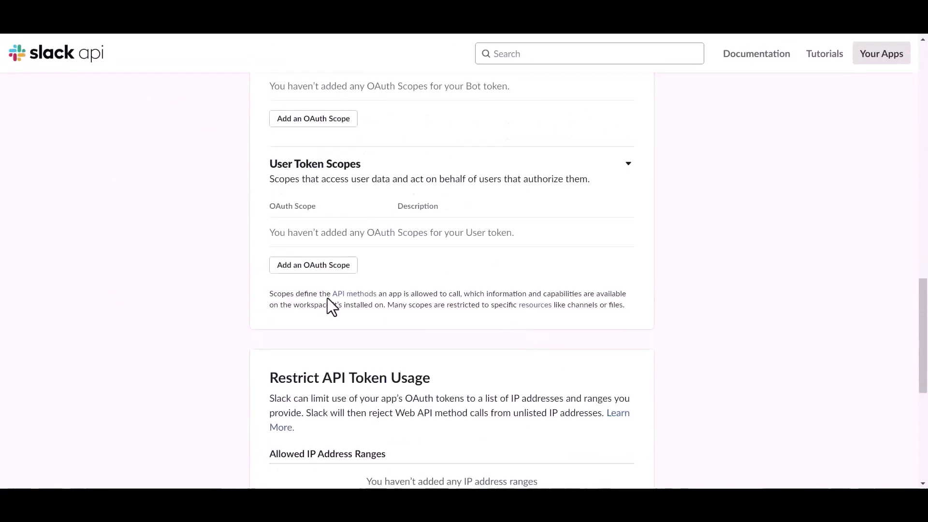
pyautogui.click(334, 269)
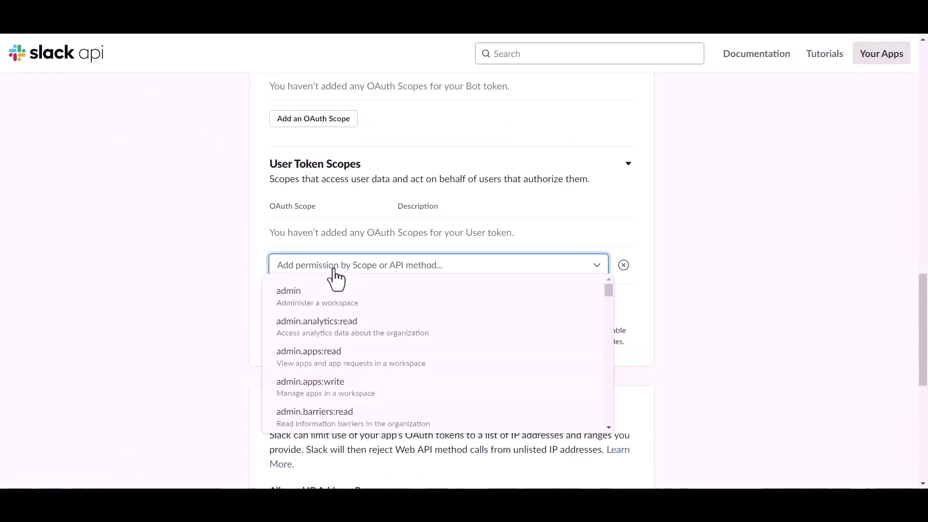
pyautogui.click(326, 267)
pyautogui.write('file')
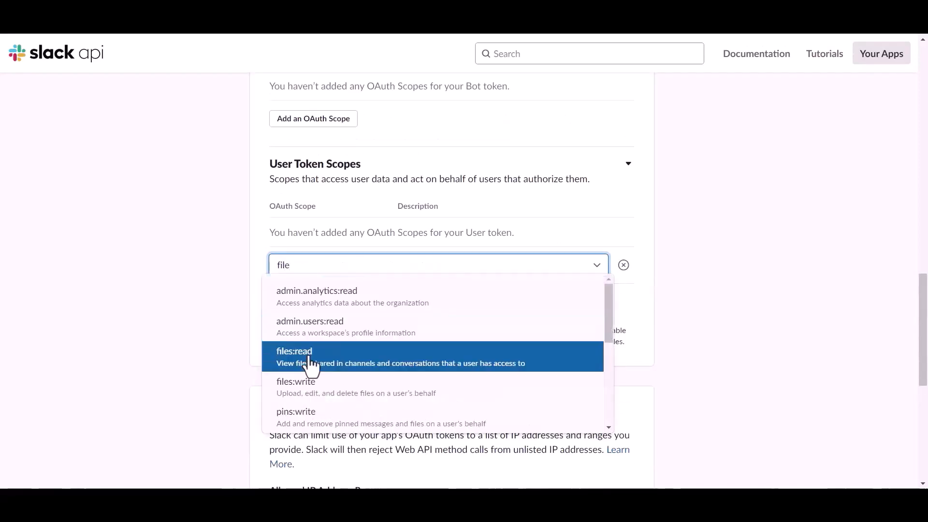
pyautogui.click(310, 353)
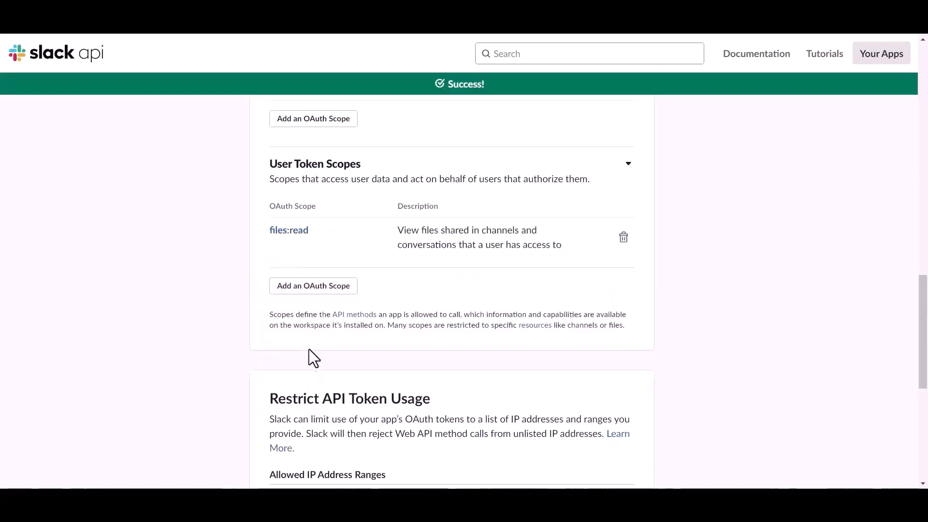
# Add the files:write and chat:write user token scopes
pyautogui.click(317, 287)
pyautogui.write('file')
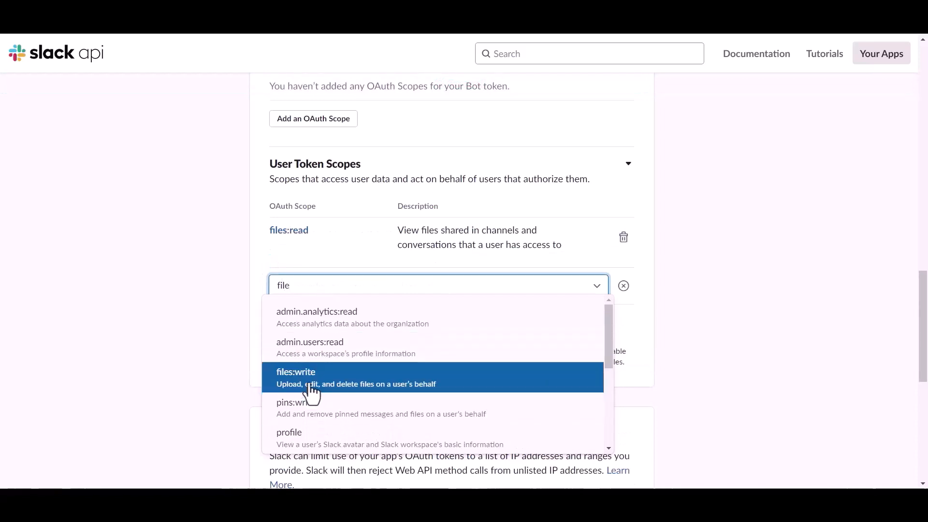
pyautogui.click(311, 386)
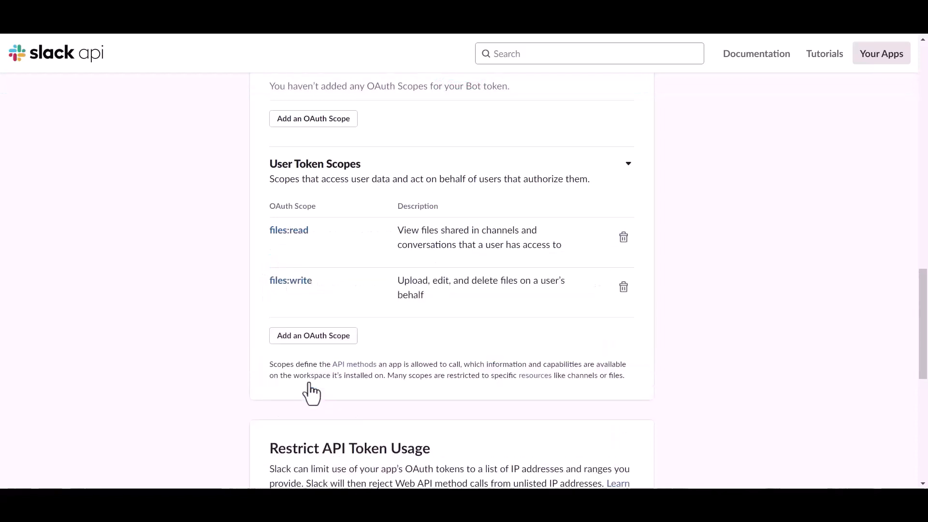
pyautogui.click(312, 336)
pyautogui.write('chat')
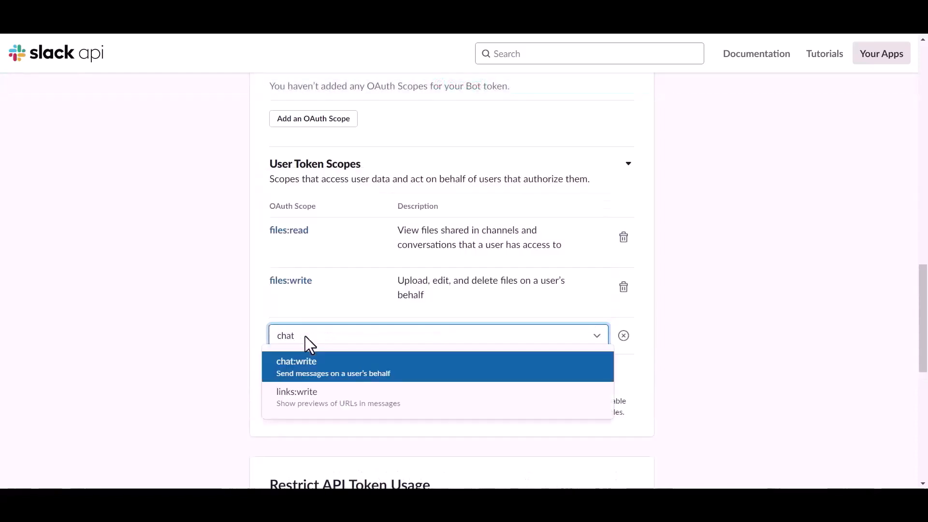
pyautogui.click(305, 358)
# Add the channels:read user token scope
pyautogui.click(312, 380)
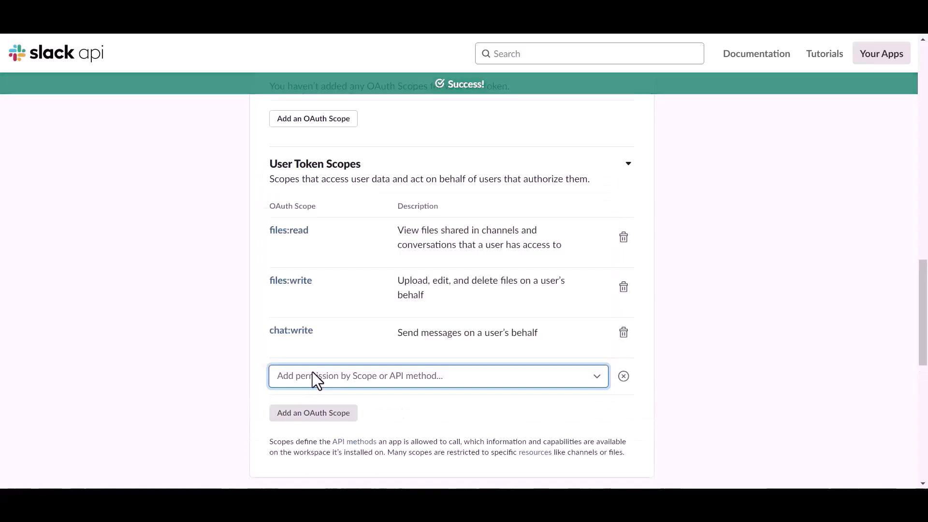
pyautogui.write('chat')
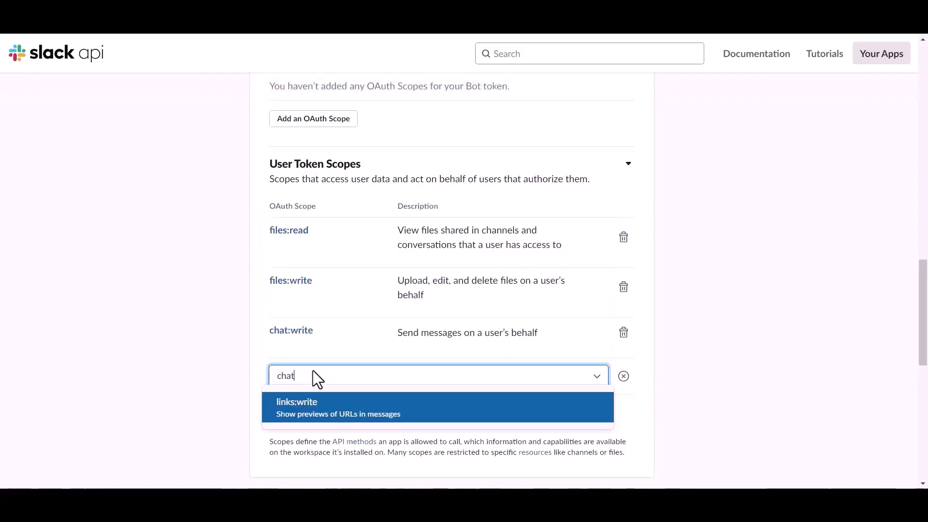
pyautogui.press('BackSpace')
pyautogui.press('BackSpace')
pyautogui.press('BackSpace')
pyautogui.scroll(-5, 306, 322)
pyautogui.scroll(-7, 303, 315)
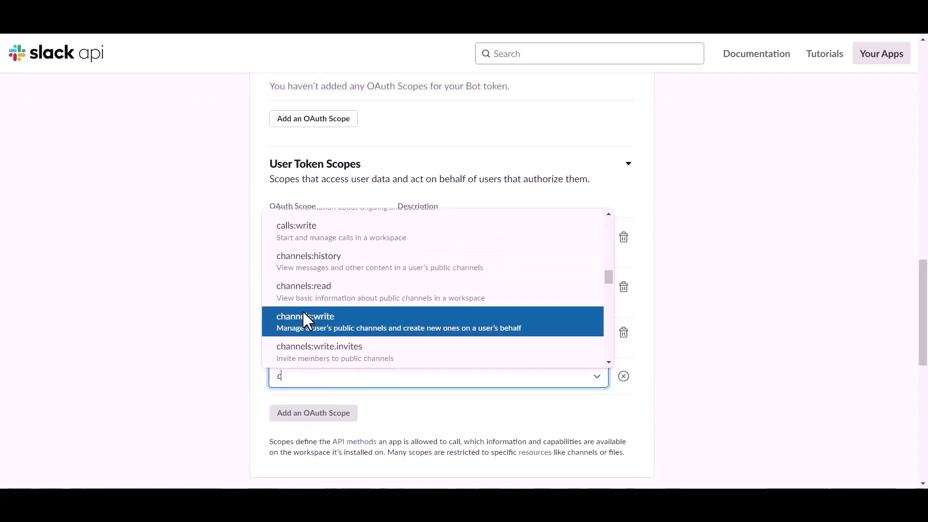
pyautogui.scroll(1, 323, 273)
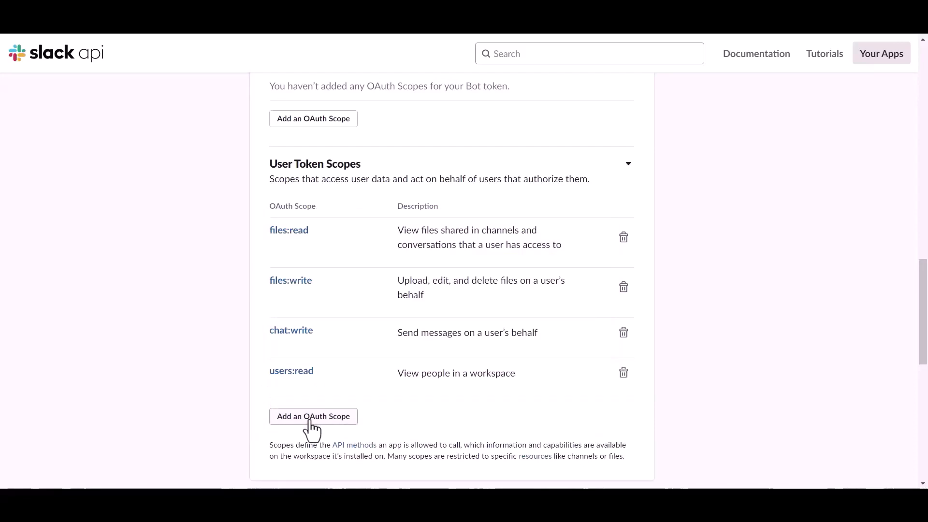
pyautogui.click(310, 422)
pyautogui.write('chat')
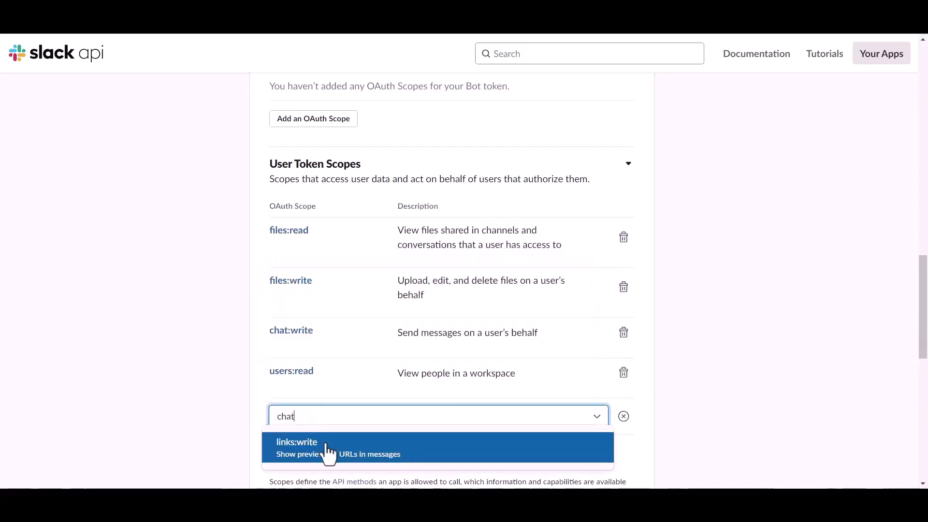
pyautogui.scroll(-3, 324, 344)
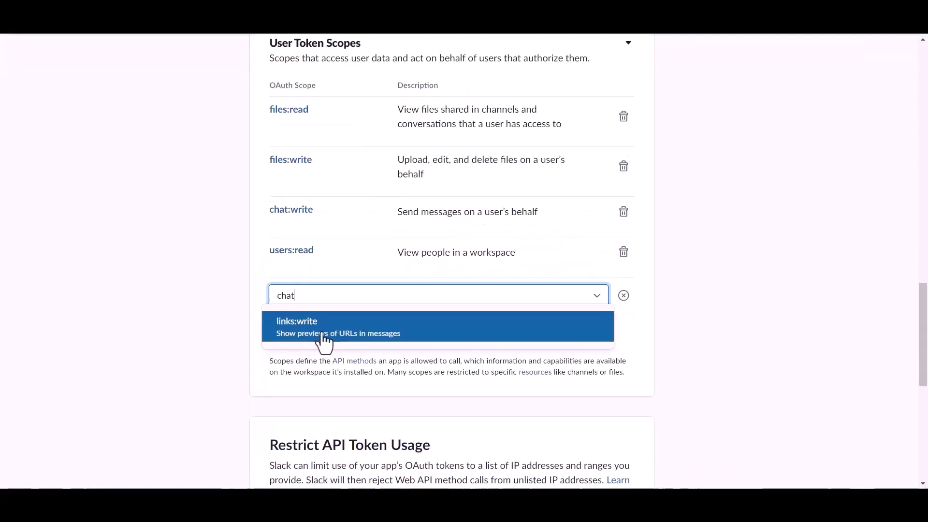
pyautogui.press('BackSpace')
pyautogui.scroll(-5, 321, 382)
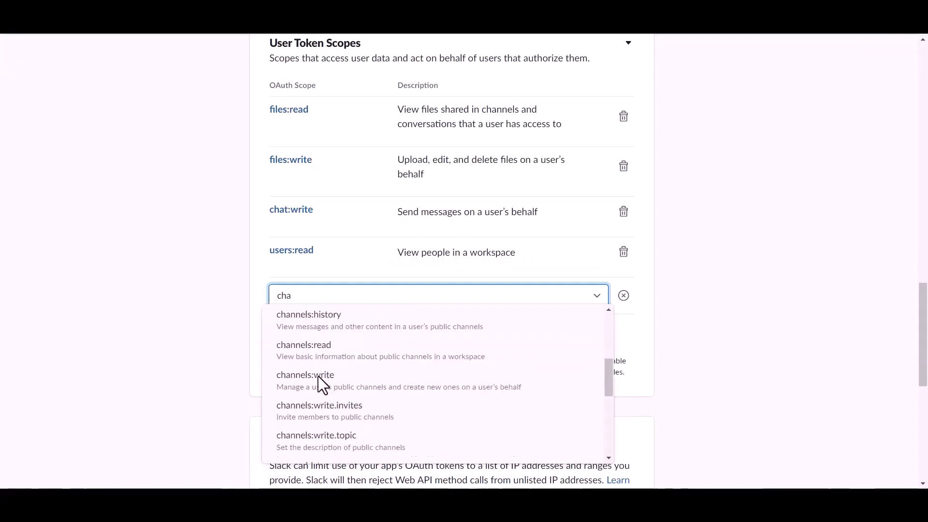
pyautogui.scroll(1, 323, 384)
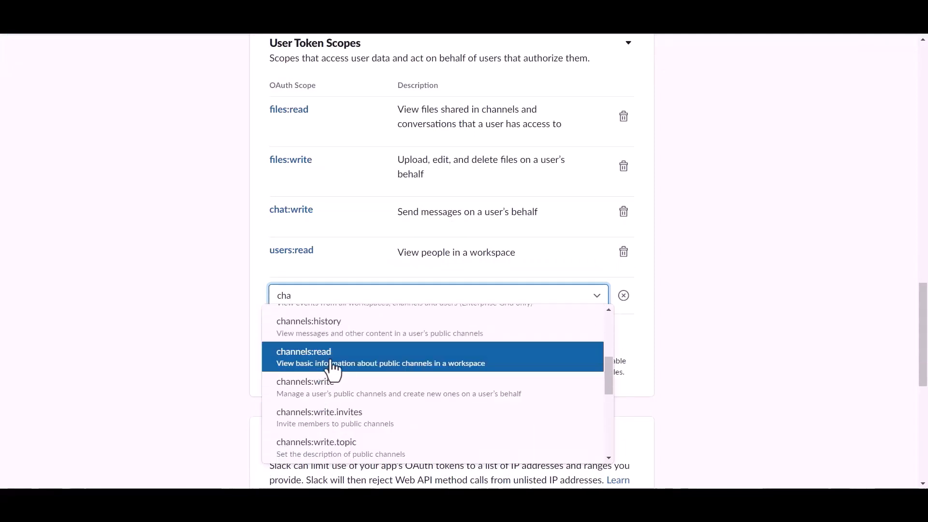
pyautogui.click(331, 368)
# Add the channels:write scope and remove the users:read scope
pyautogui.click(311, 346)
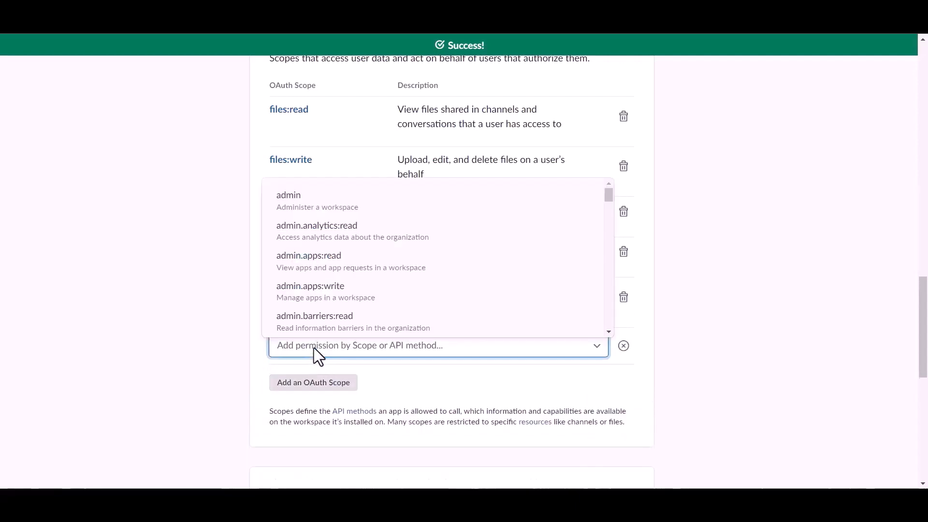
pyautogui.write('cha')
pyautogui.scroll(-4, 326, 305)
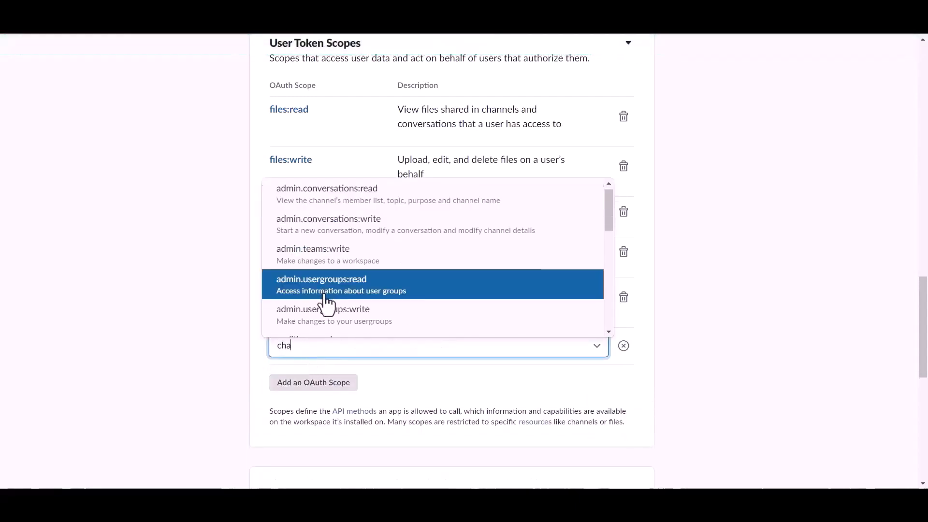
pyautogui.click(328, 305)
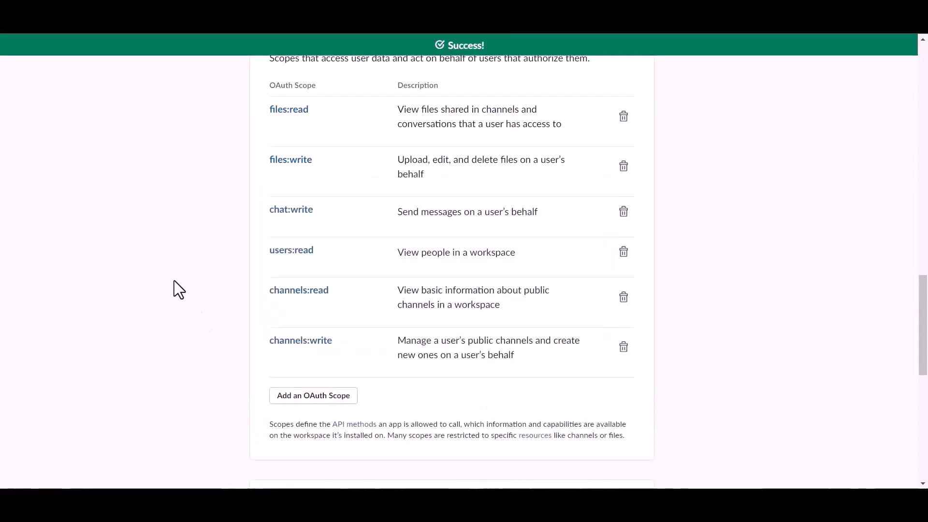
pyautogui.click(623, 252)
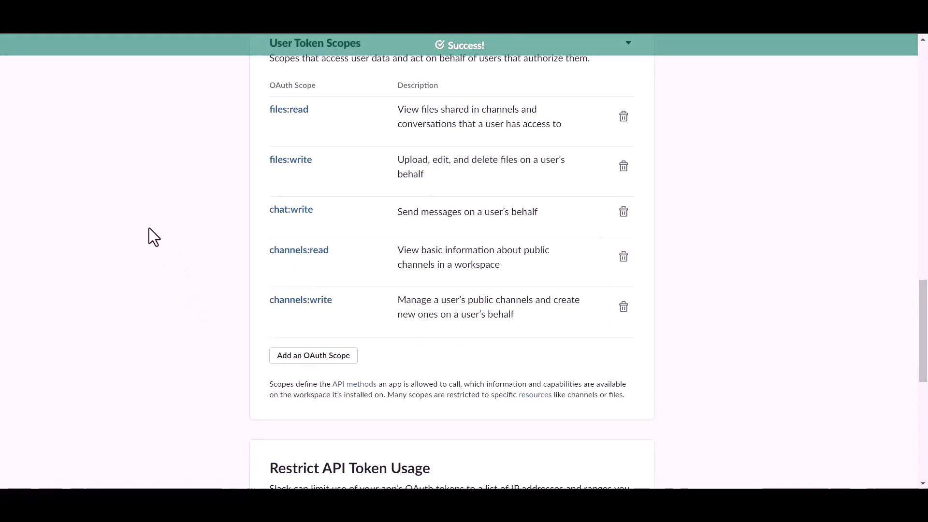
pyautogui.scroll(5, 365, 298)
pyautogui.scroll(10, 365, 298)
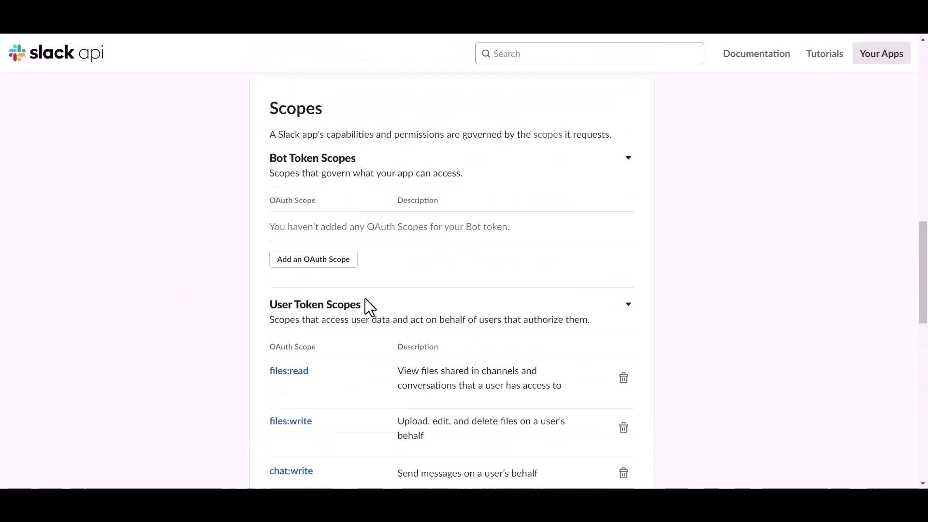
# Install the Bit Integrations app to the workspace and copy its User OAuth Token
pyautogui.click(334, 415)
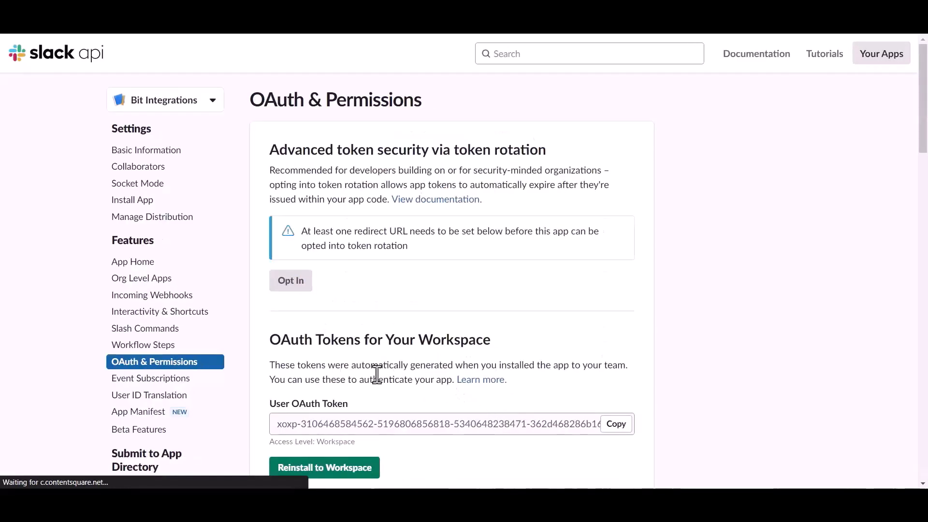
pyautogui.scroll(-1, 373, 373)
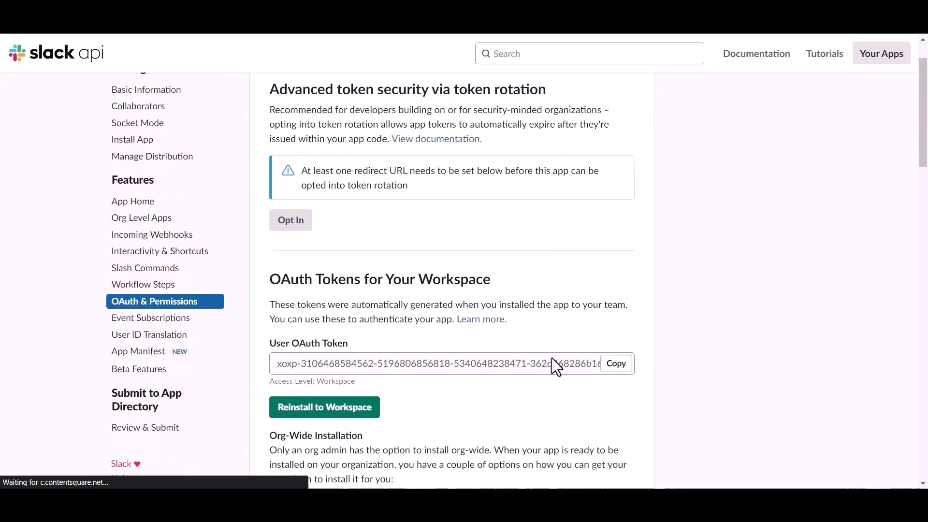
pyautogui.click(612, 367)
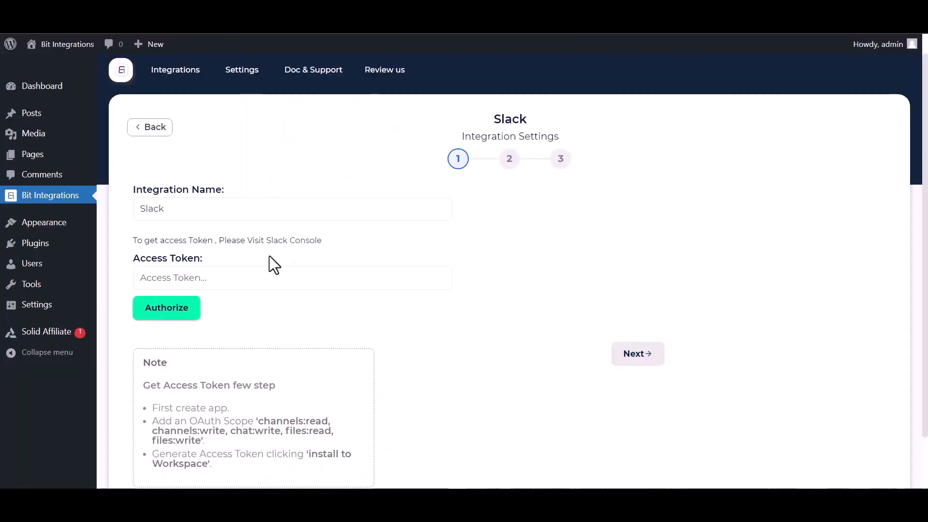
# Paste the Slack token into Access Token, authorize, and continue to step 2
pyautogui.click(251, 274)
pyautogui.hotkey('ctrl', 'v')
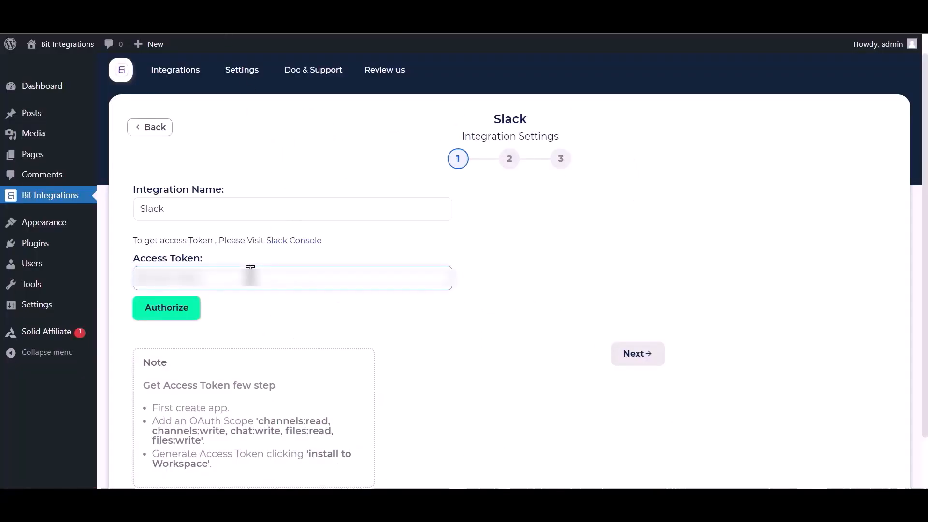
pyautogui.hotkey('ctrl', 'v')
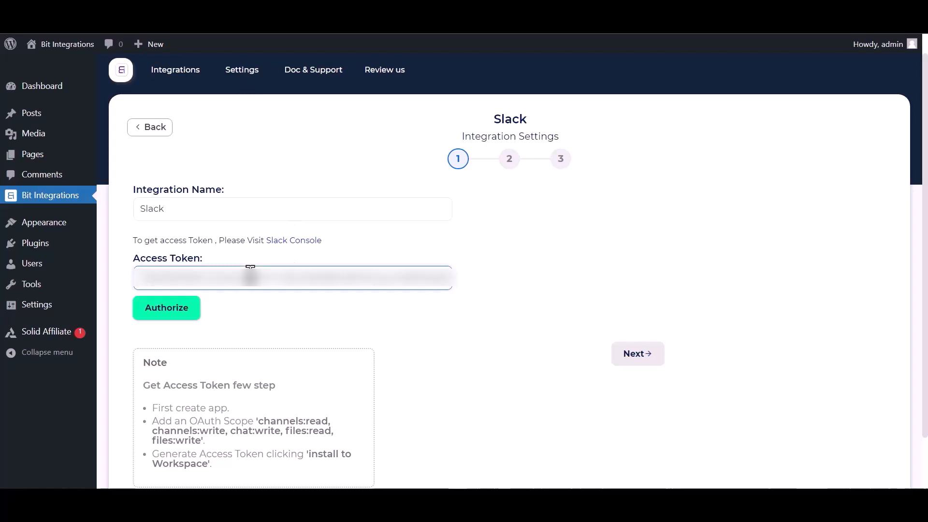
pyautogui.click(162, 309)
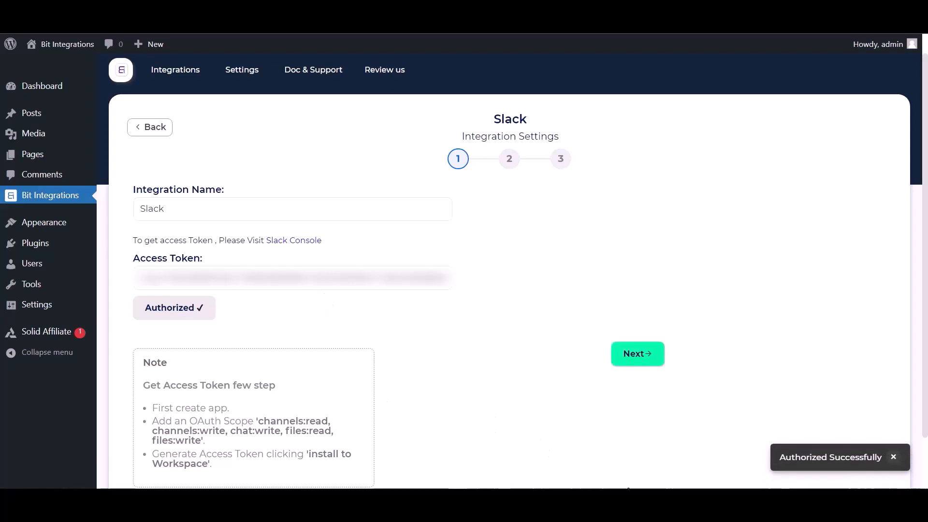
pyautogui.click(647, 360)
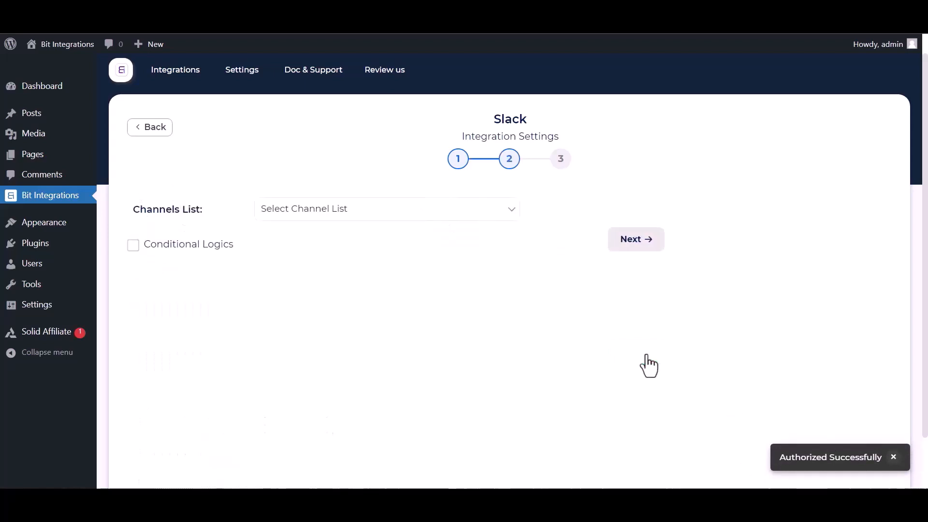
# Post First Name and Payment Email to bit-integrations, leave conditional logic off, and finish
pyautogui.click(331, 216)
pyautogui.click(298, 248)
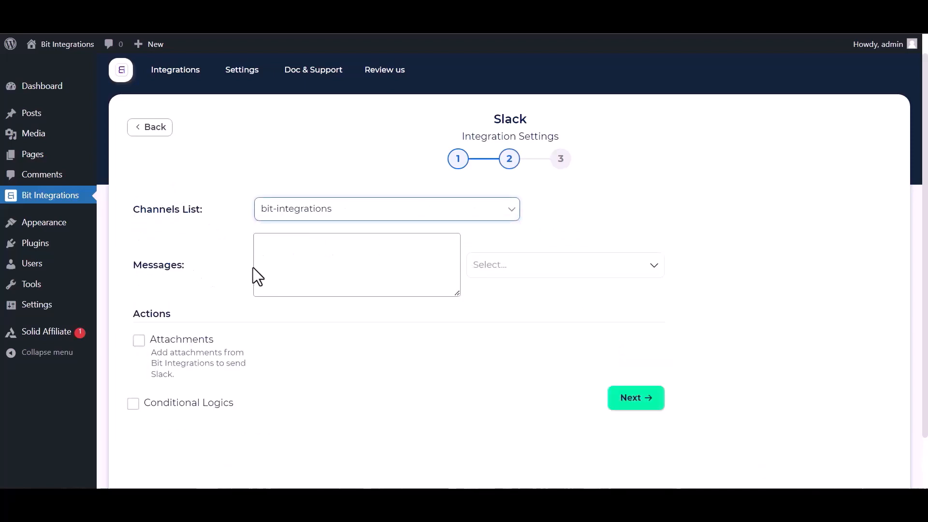
pyautogui.click(551, 269)
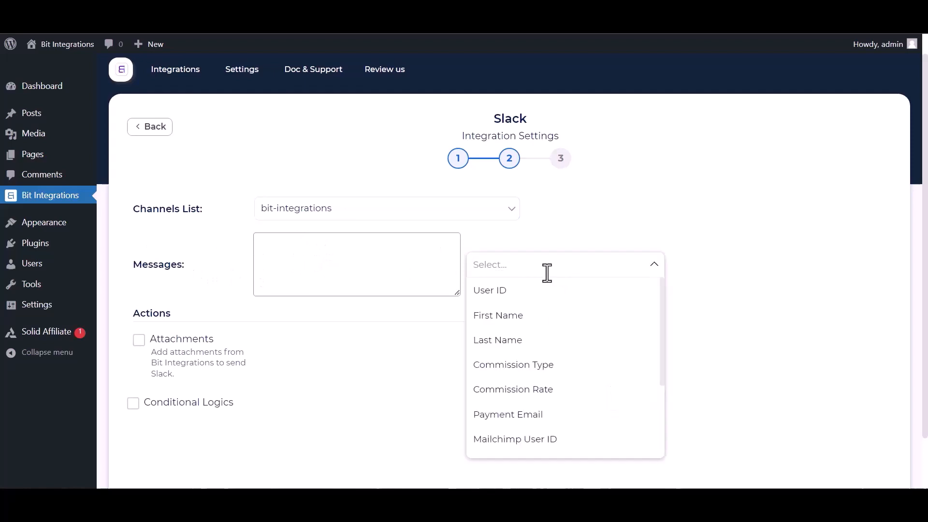
pyautogui.click(515, 316)
pyautogui.click(518, 412)
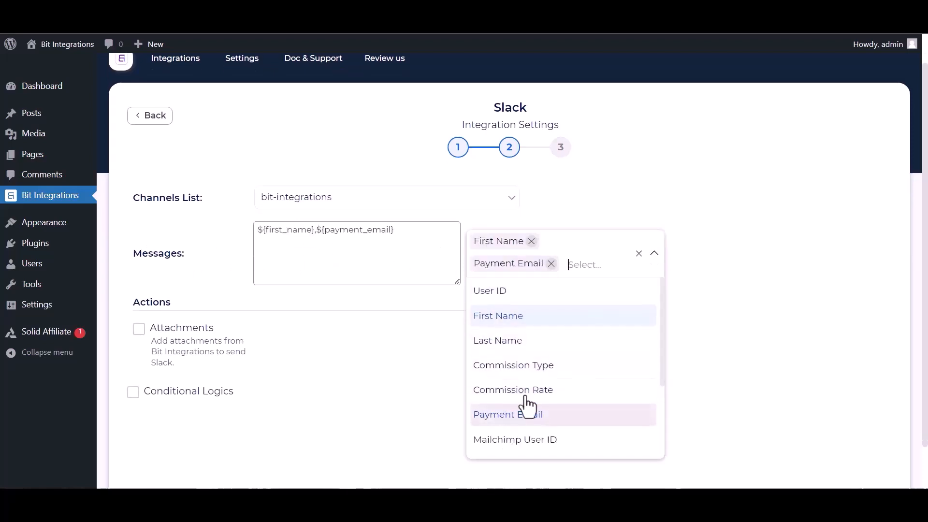
pyautogui.click(703, 328)
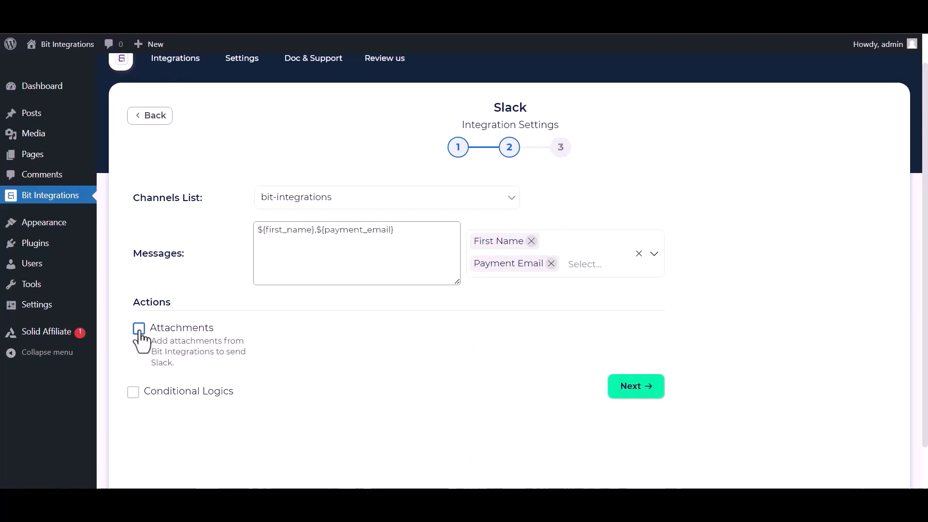
pyautogui.click(134, 392)
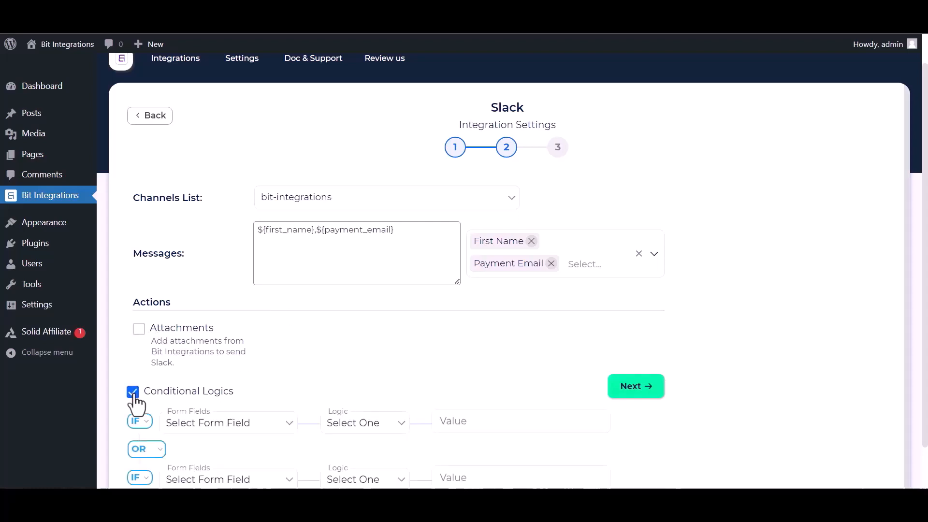
pyautogui.click(133, 394)
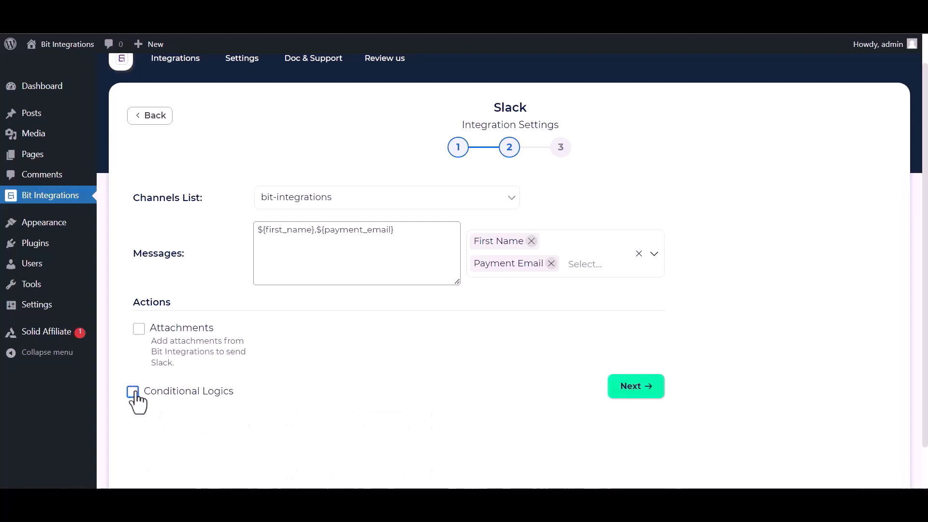
pyautogui.click(645, 389)
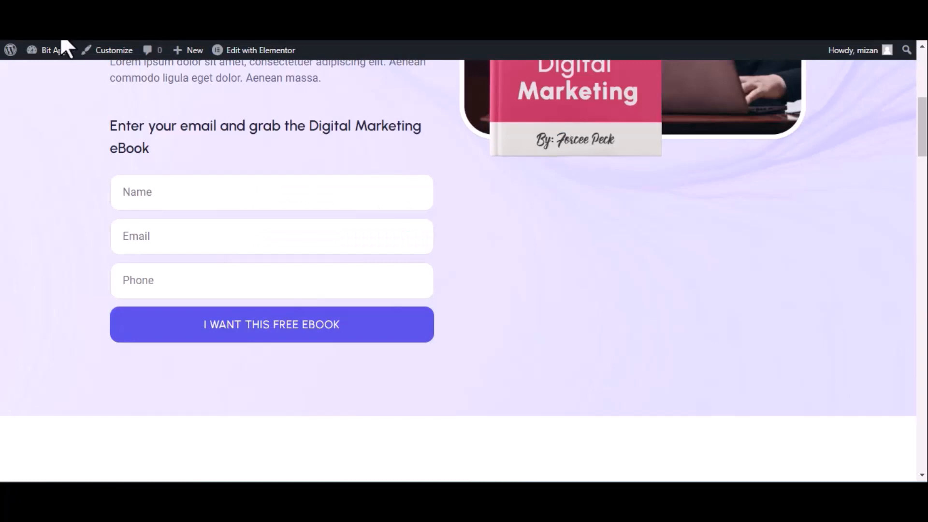
# Reload the ebook opt-in page and enter 'Bit integrations' in the Name field
pyautogui.click(61, 48)
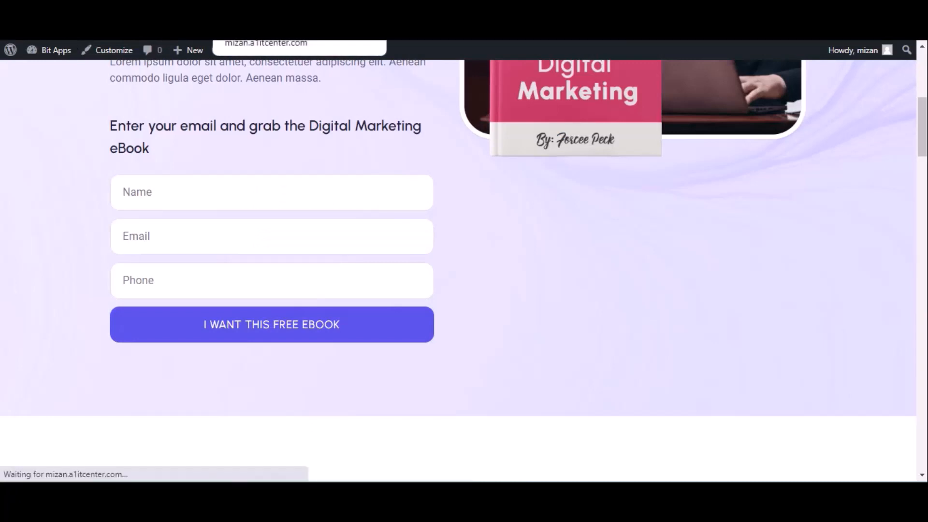
pyautogui.click(165, 193)
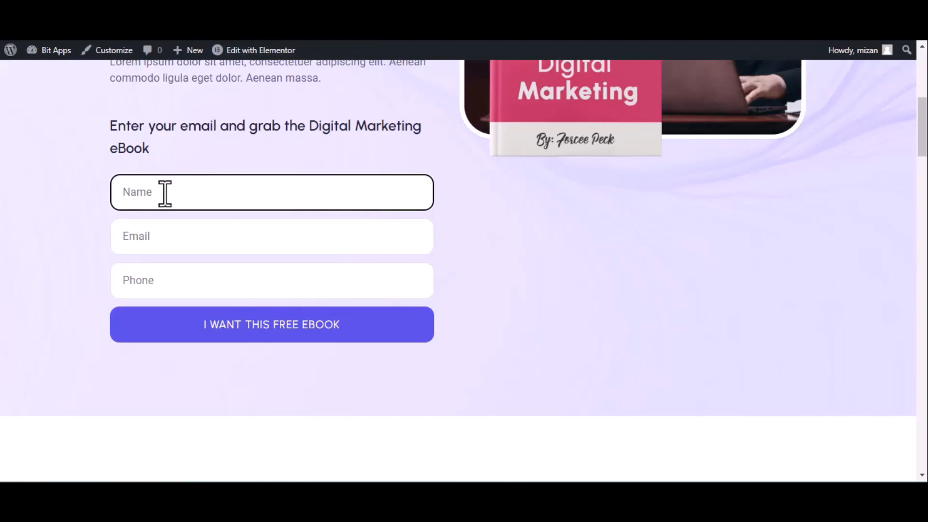
pyautogui.write('Bir')
pyautogui.press('BackSpace')
pyautogui.write('t integrations')
# Fill in the e-mail address and phone number, then submit the opt-in form
pyautogui.click(204, 239)
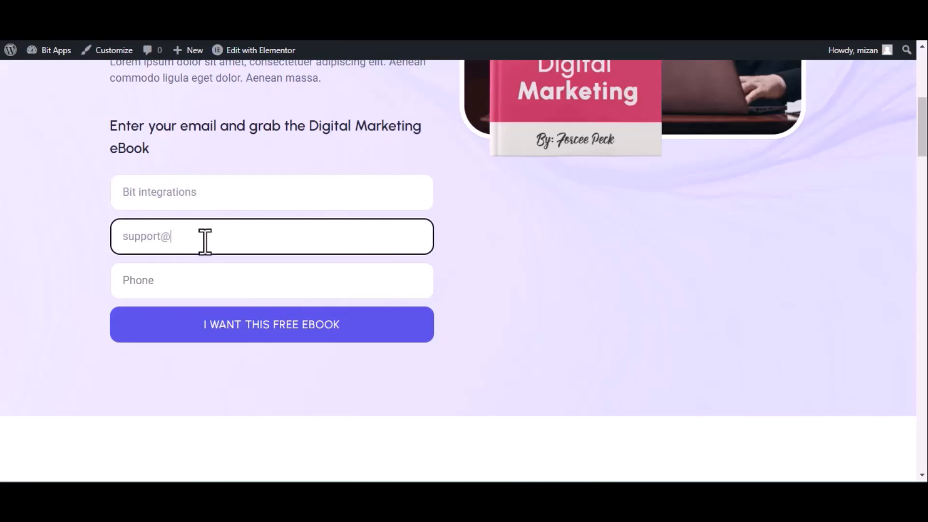
pyautogui.click(290, 289)
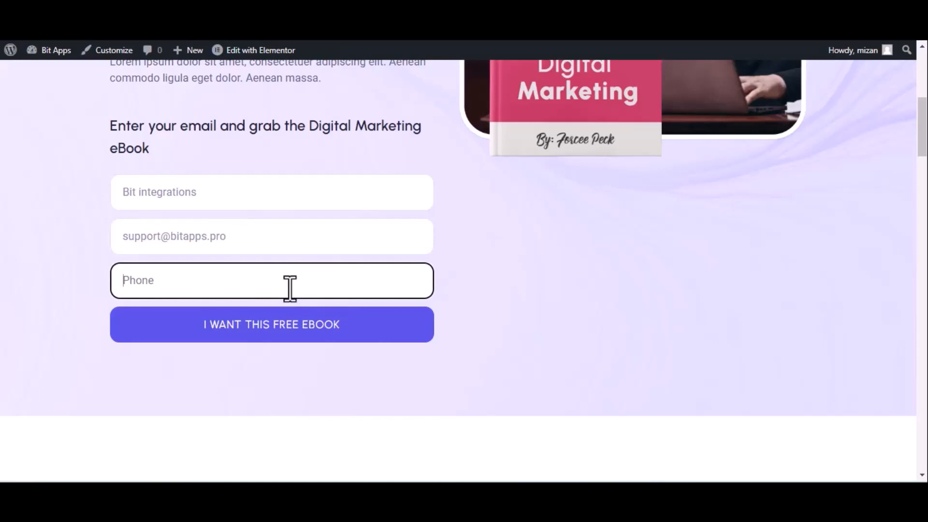
pyautogui.write('444555666')
pyautogui.click(287, 323)
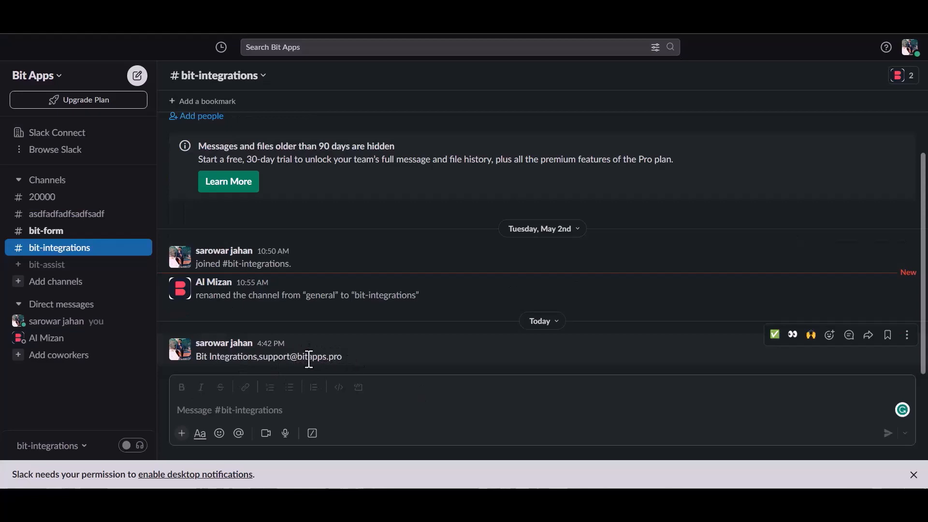
# Highlight the newest #bit-integrations message to confirm it shows the submitted name and e-mail
pyautogui.moveTo(202, 358); pyautogui.dragTo(343, 359)
pyautogui.click(367, 365)
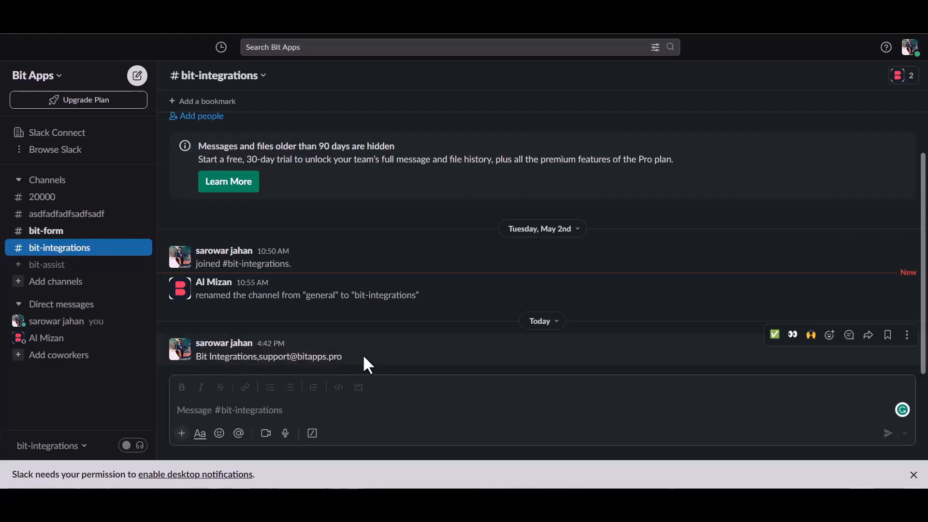